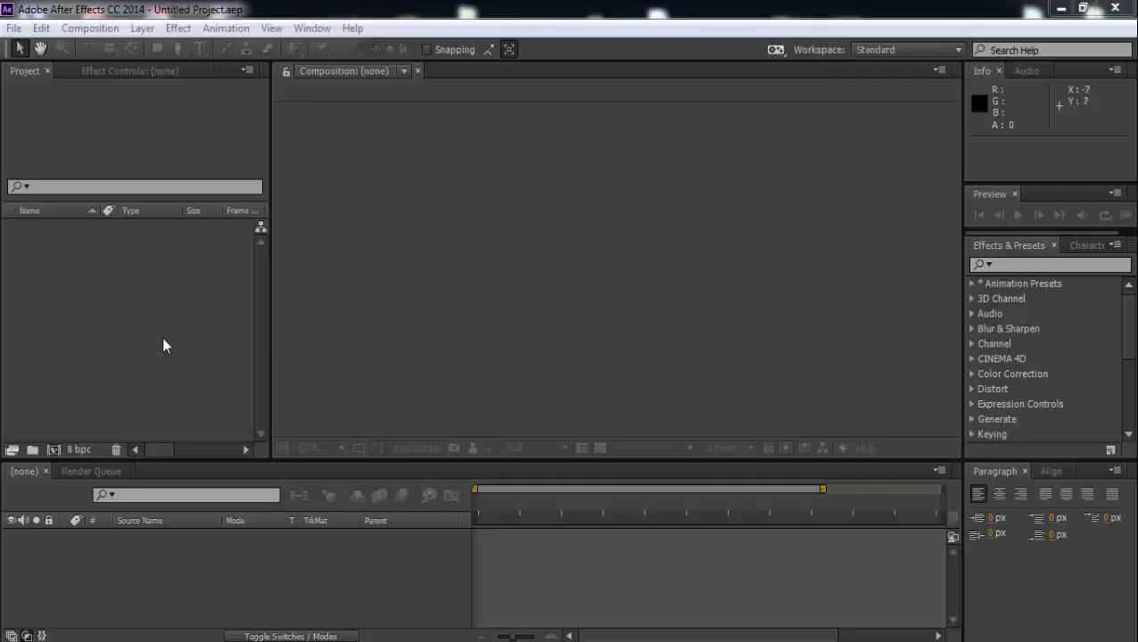
# Step: Create a new composition named 'Composition'
pyautogui.click(162, 337)
pyautogui.click(53, 449)
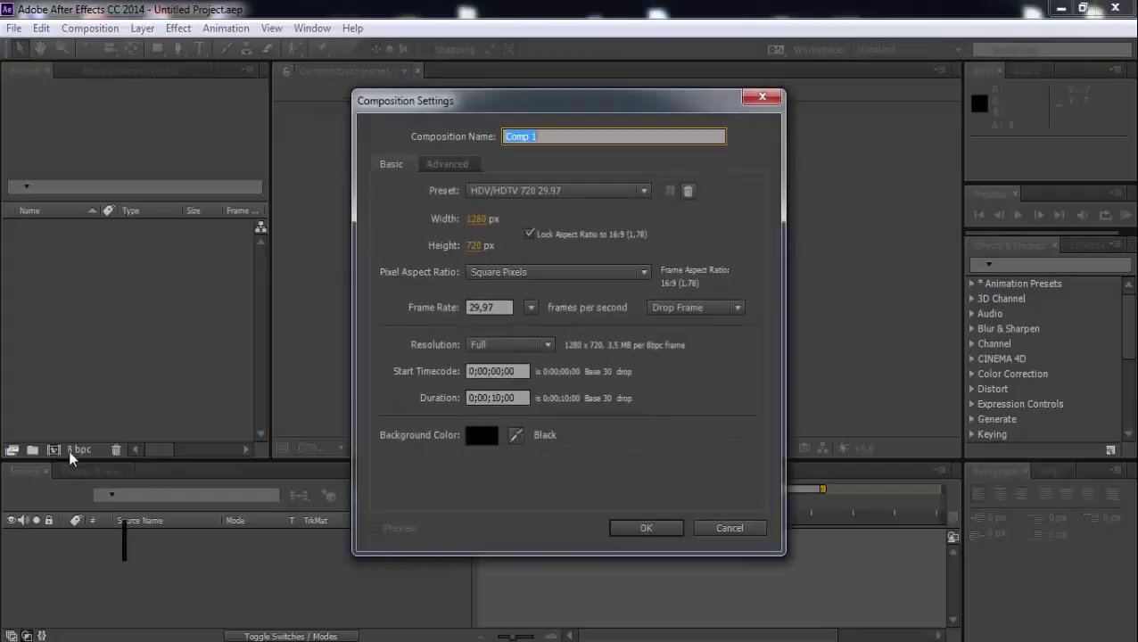
pyautogui.write('Composition')
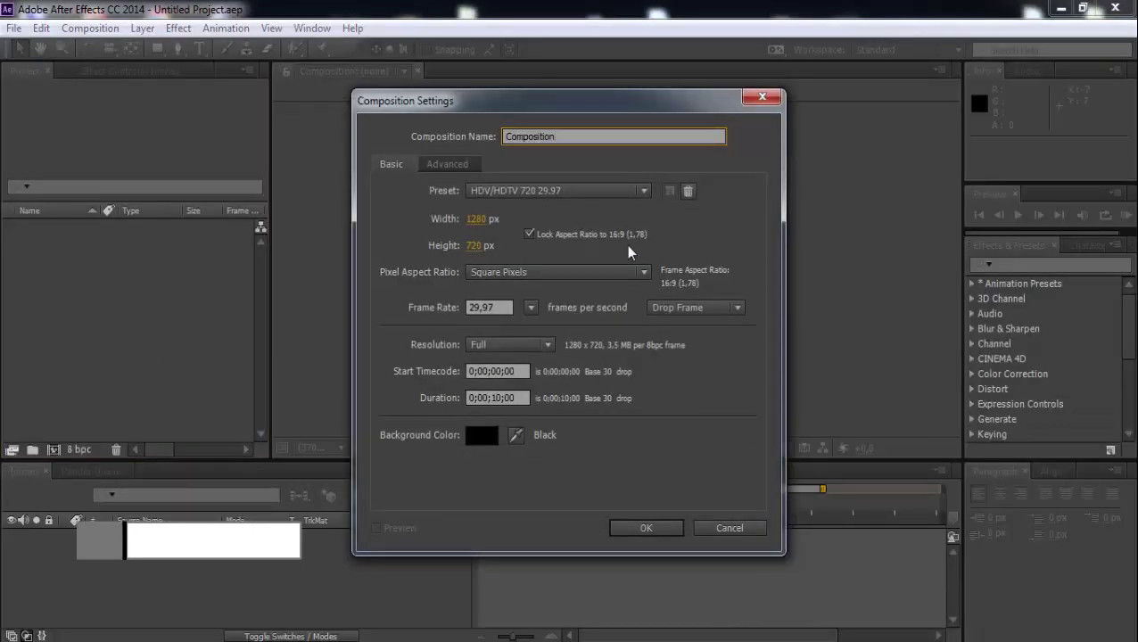
pyautogui.click(651, 530)
# Step: Add a 'GAME' text layer and centre it, checking against the proportional grid
pyautogui.rightClick(253, 560)
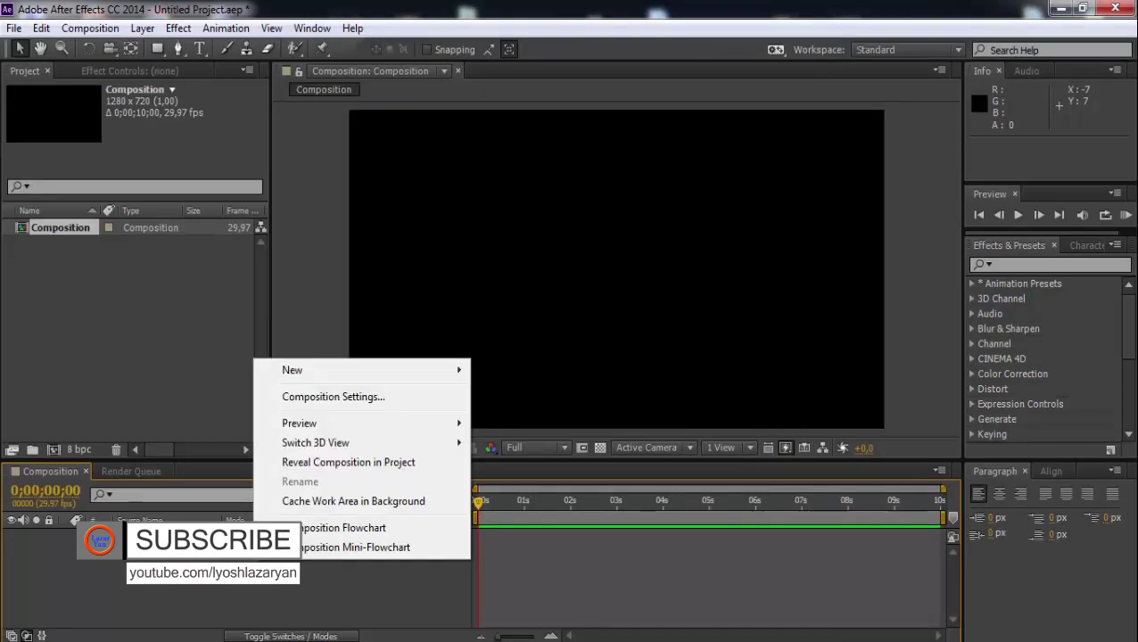
pyautogui.moveTo(303, 369)
pyautogui.click(519, 398)
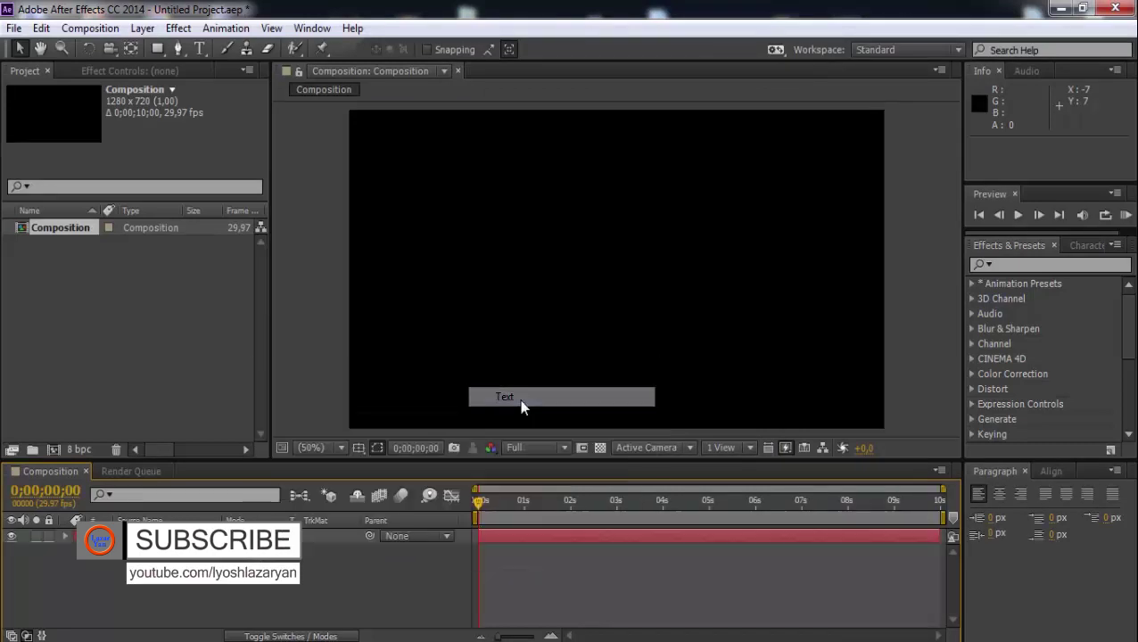
pyautogui.write('GAME')
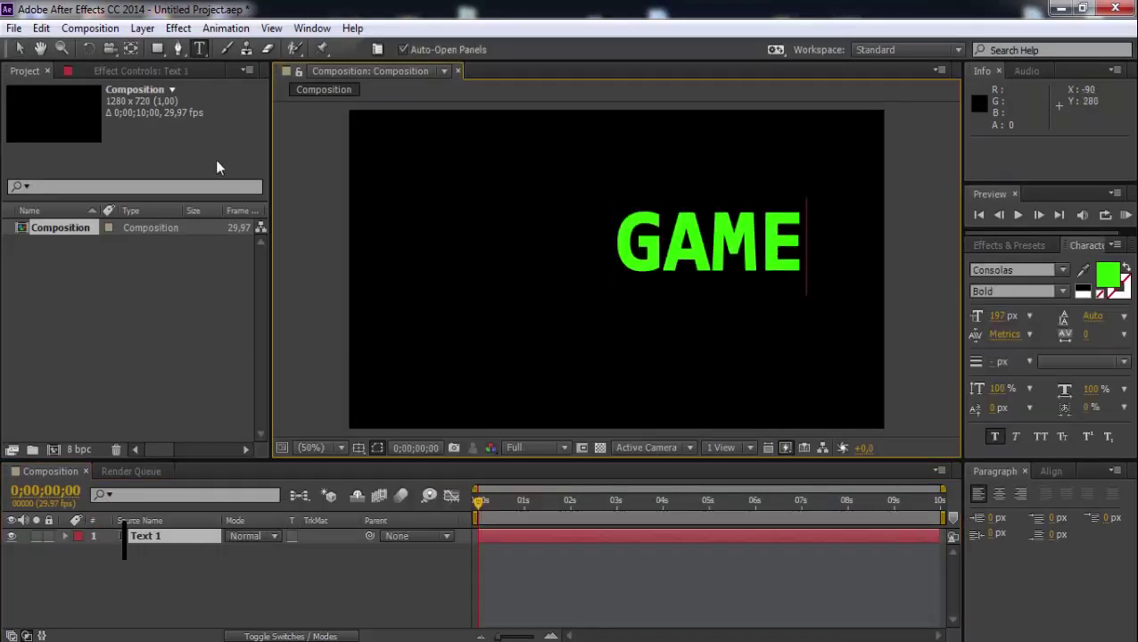
pyautogui.click(21, 48)
pyautogui.moveTo(762, 273)
pyautogui.mouseDown()
pyautogui.moveTo(668, 315)
pyautogui.moveTo(624, 283)
pyautogui.mouseUp()
pyautogui.click(358, 448)
pyautogui.click(400, 488)
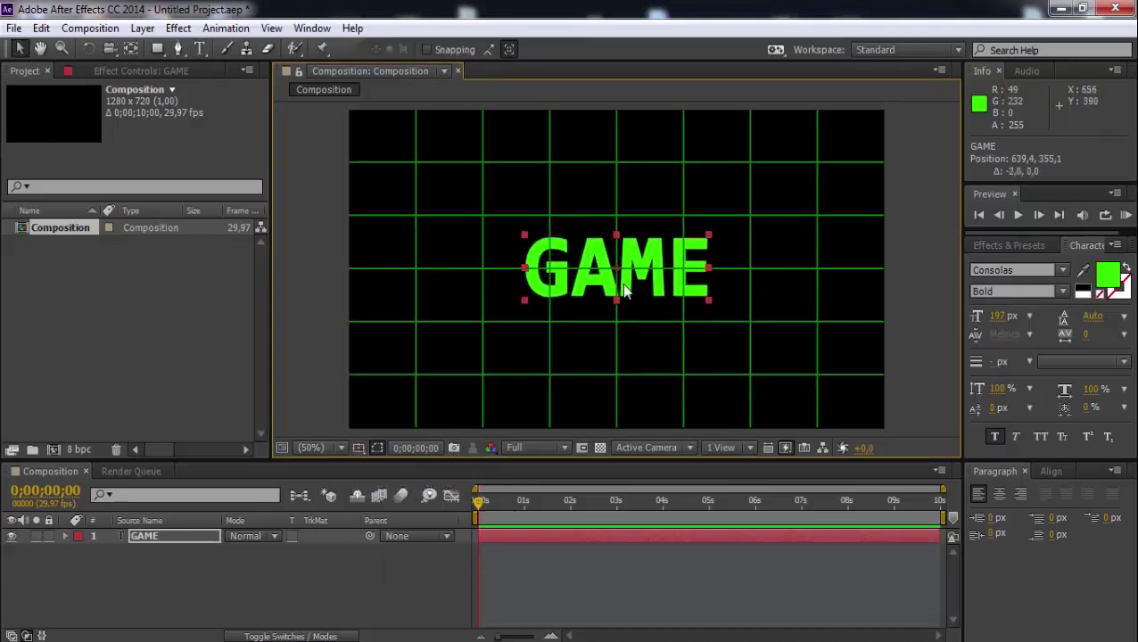
pyautogui.click(358, 448)
pyautogui.click(400, 487)
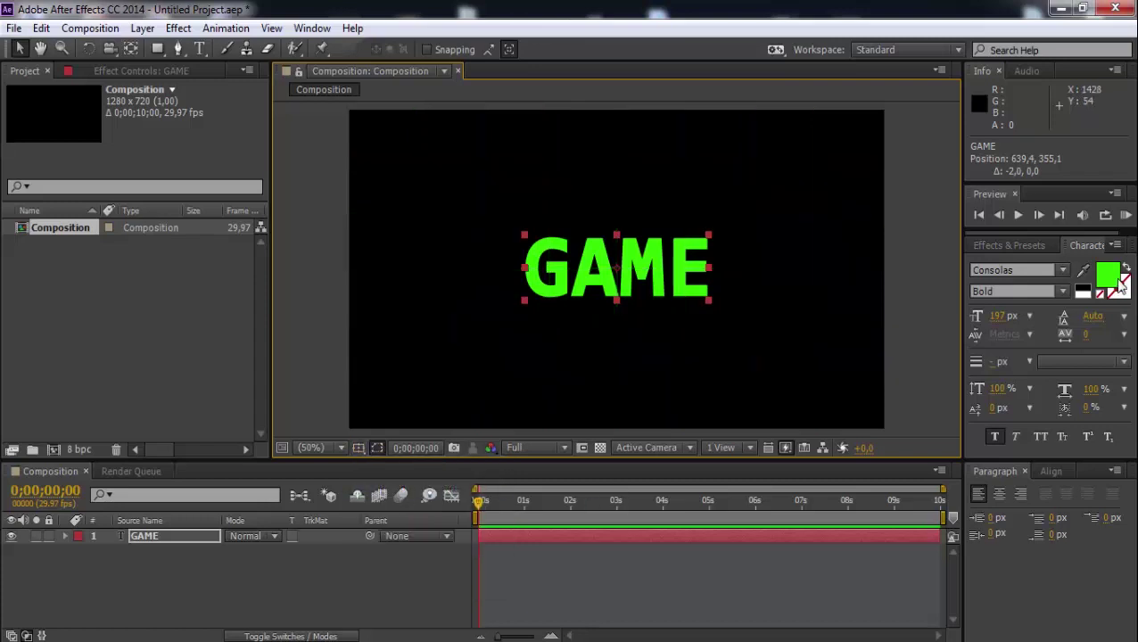
# Step: Set the GAME text fill colour to white
pyautogui.click(1107, 275)
pyautogui.moveTo(686, 420); pyautogui.dragTo(511, 295)
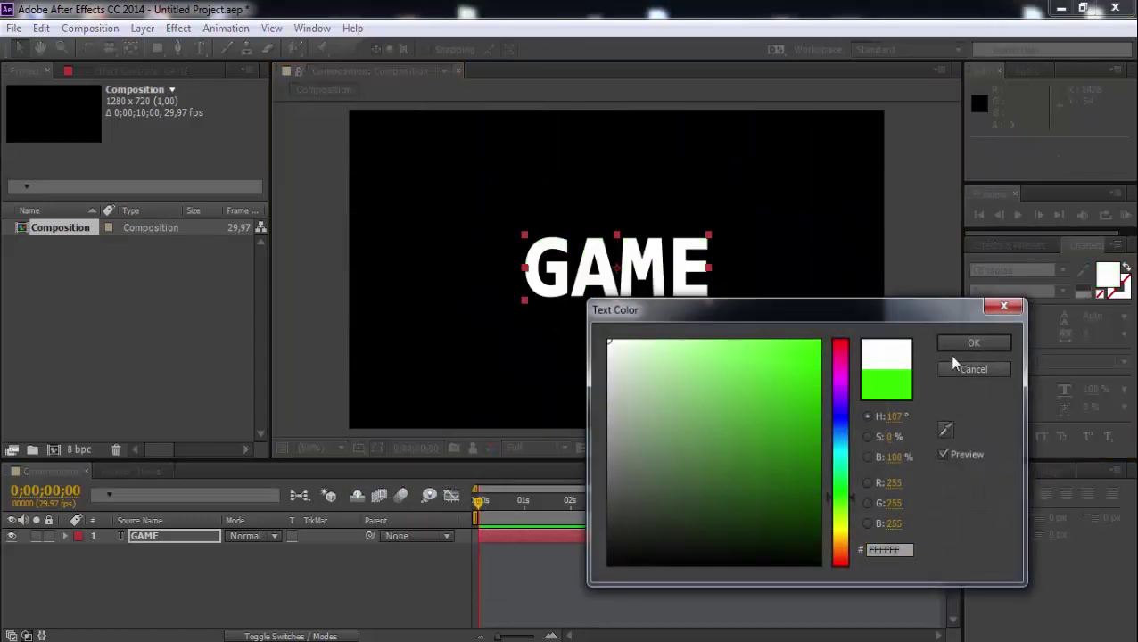
pyautogui.click(970, 344)
pyautogui.moveTo(589, 460); pyautogui.dragTo(589, 450)
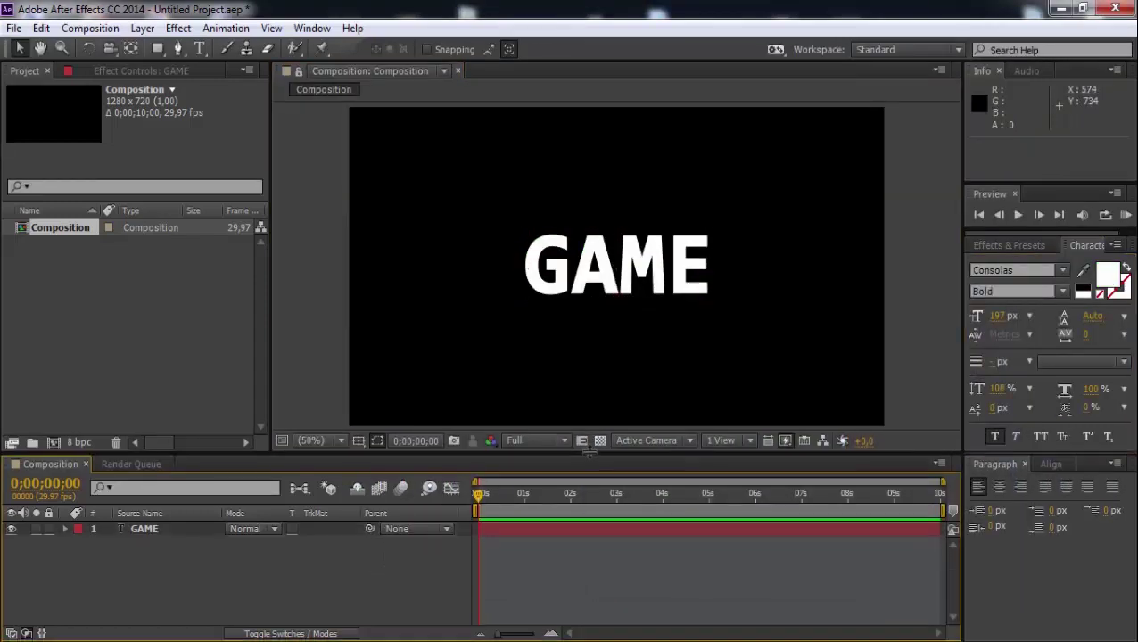
# Step: Duplicate the GAME layer and apply CC Pixel Polly to the original
pyautogui.click(157, 523)
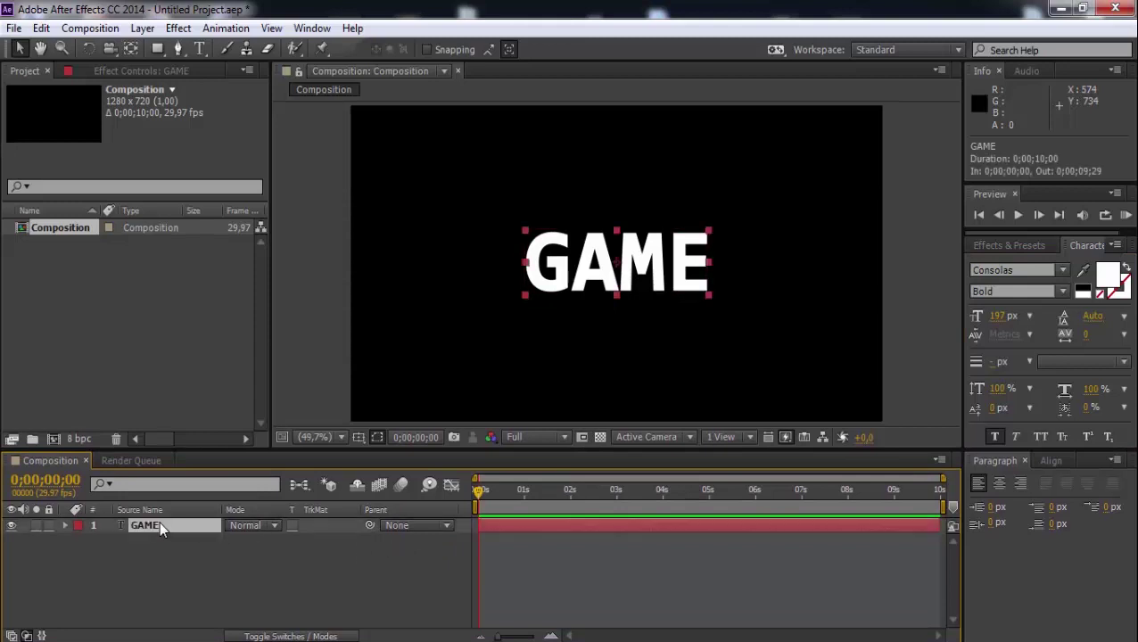
pyautogui.hotkey('ctrl', 'd')
pyautogui.click(143, 539)
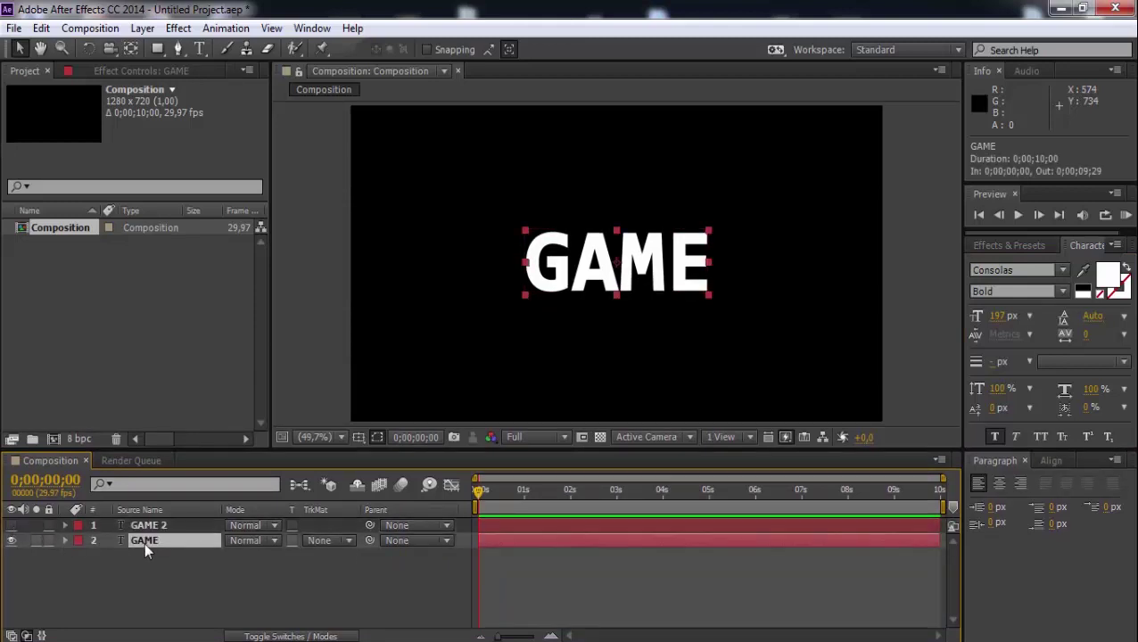
pyautogui.click(1023, 246)
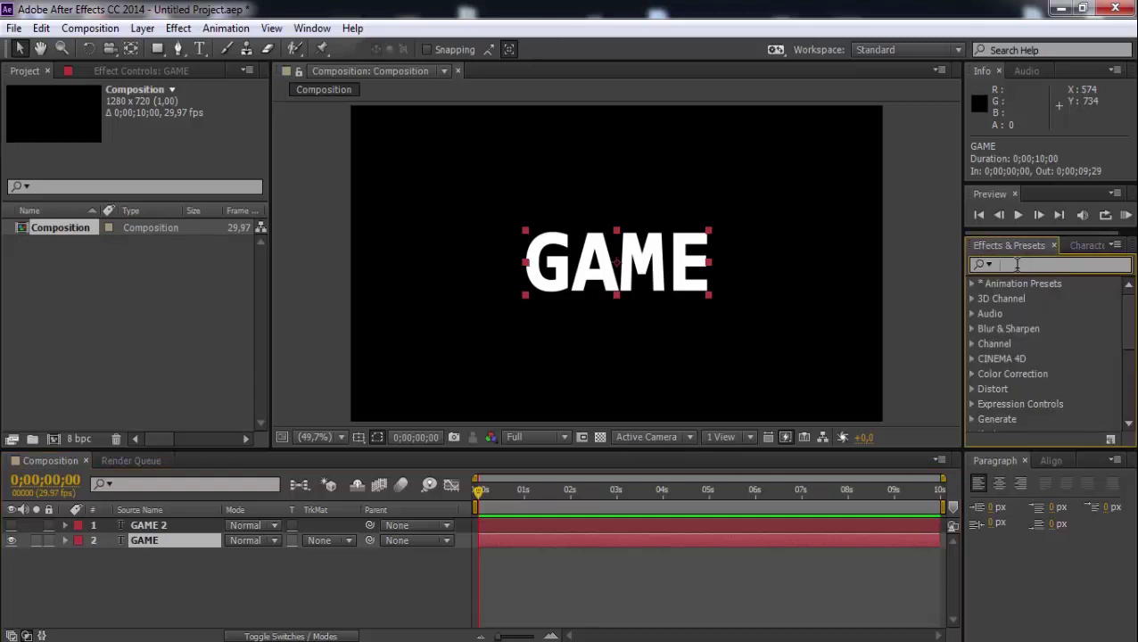
pyautogui.write('cc pix')
pyautogui.moveTo(1032, 298); pyautogui.dragTo(626, 252)
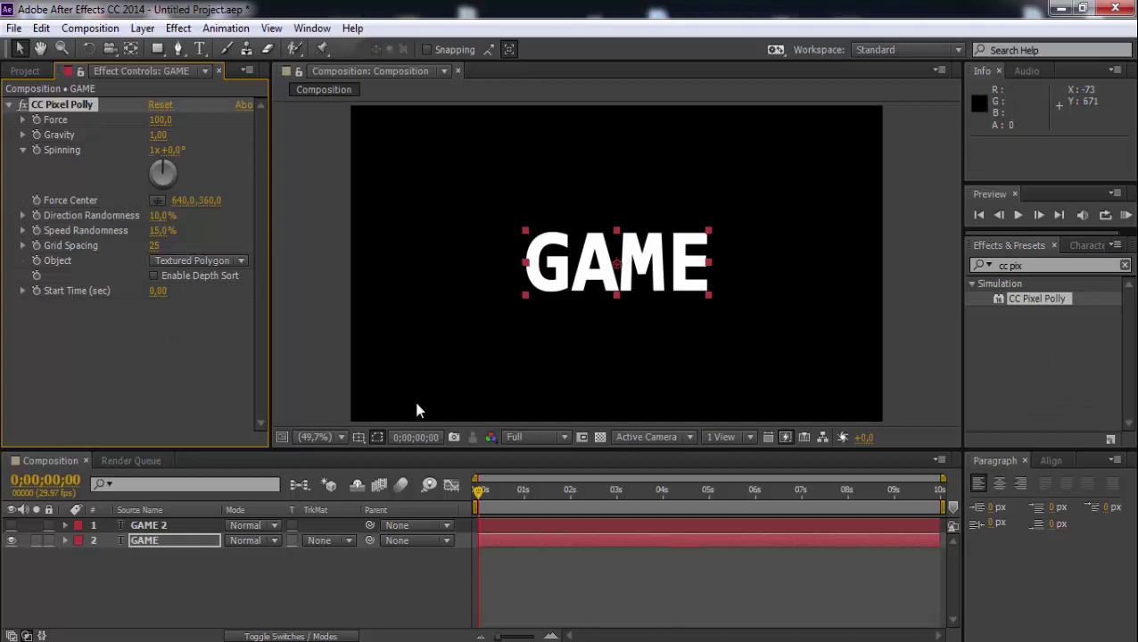
# Step: Set CC Pixel Polly Gravity to 0 and Force to 46
pyautogui.moveTo(483, 502); pyautogui.dragTo(489, 499)
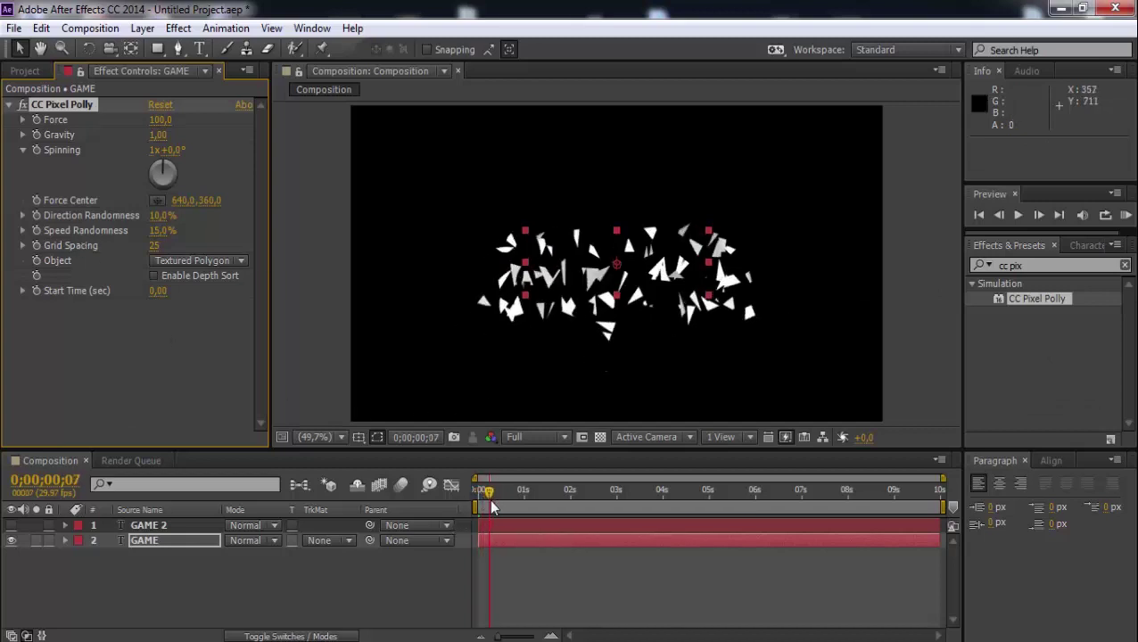
pyautogui.click(158, 135)
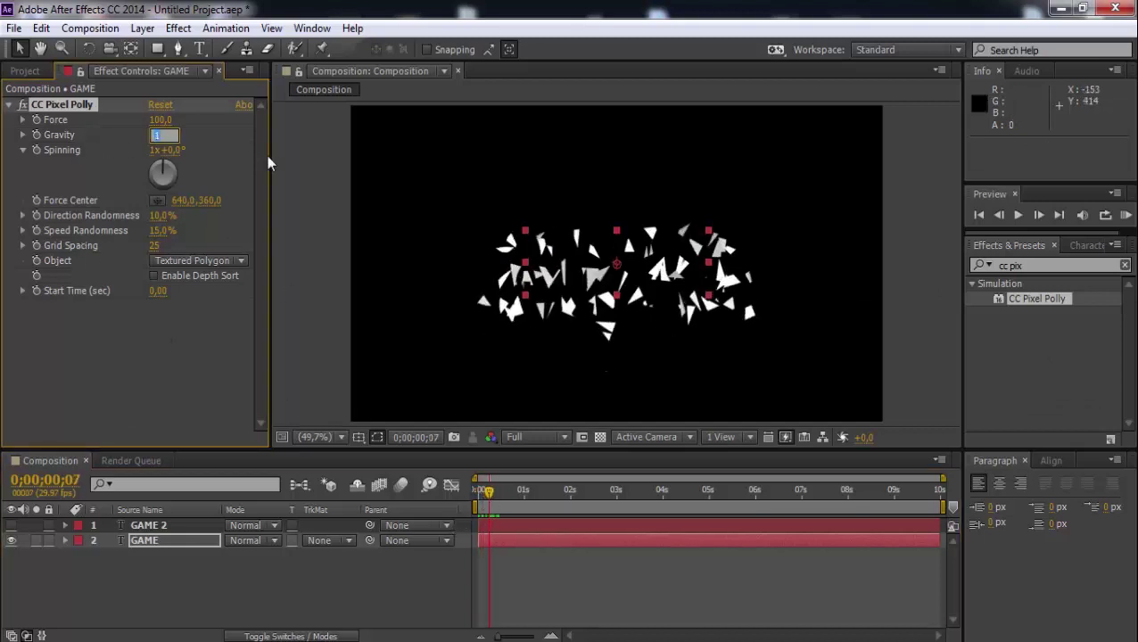
pyautogui.write('0')
pyautogui.press('Return')
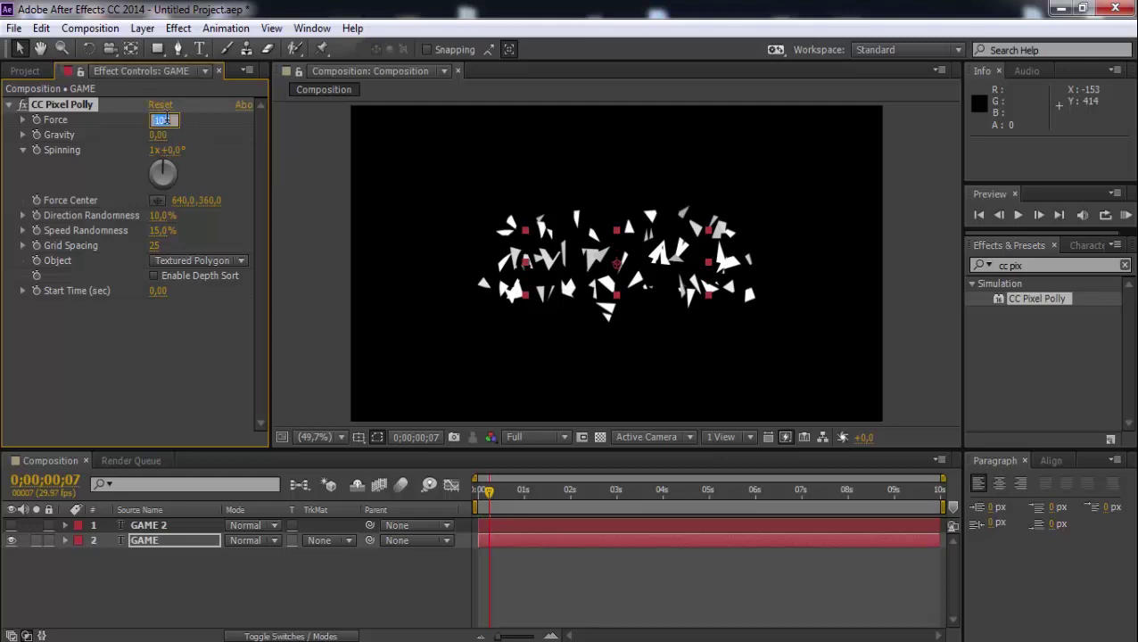
pyautogui.write('35')
pyautogui.press('Return')
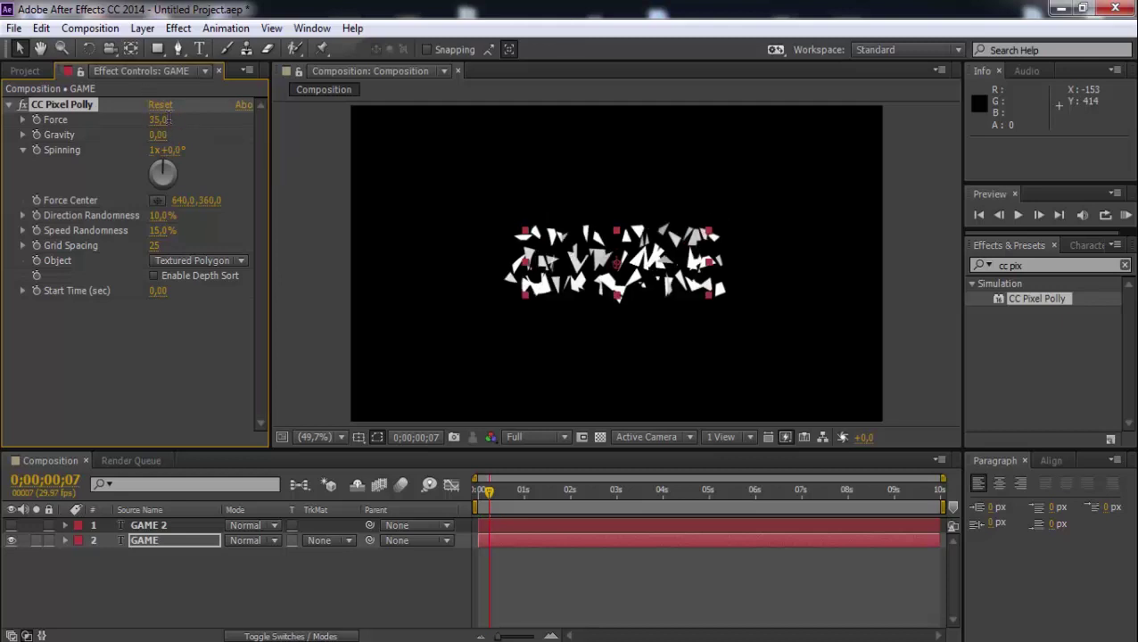
pyautogui.moveTo(158, 126); pyautogui.dragTo(213, 155)
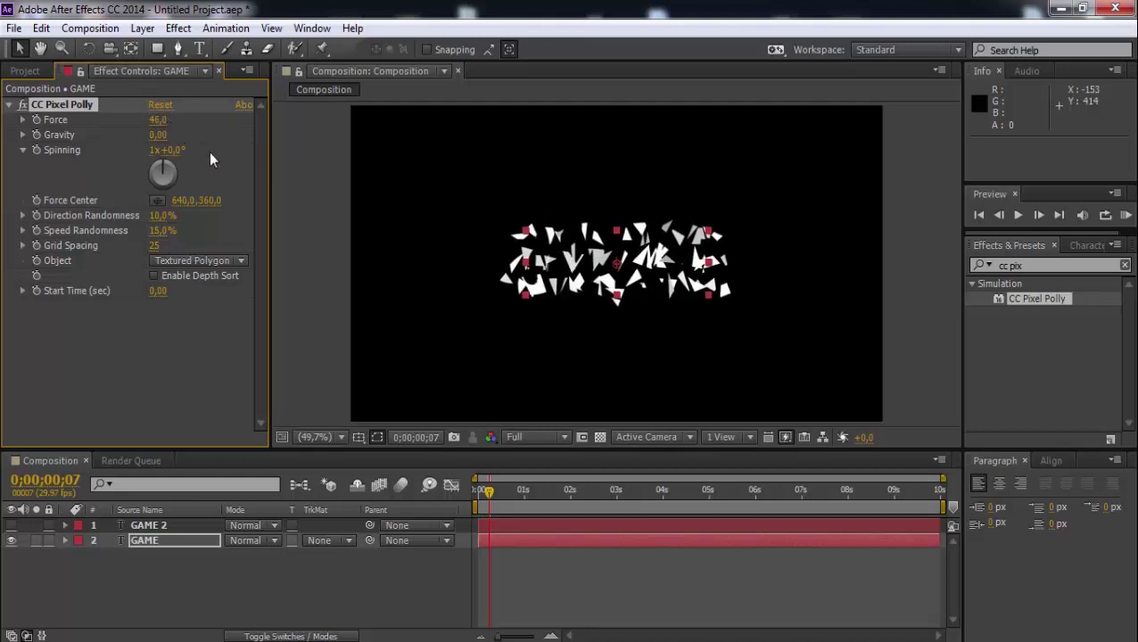
# Step: Shrink Grid Spacing for finer pieces, raise Direction Randomness, and preview the shatter
pyautogui.moveTo(161, 246); pyautogui.dragTo(140, 243)
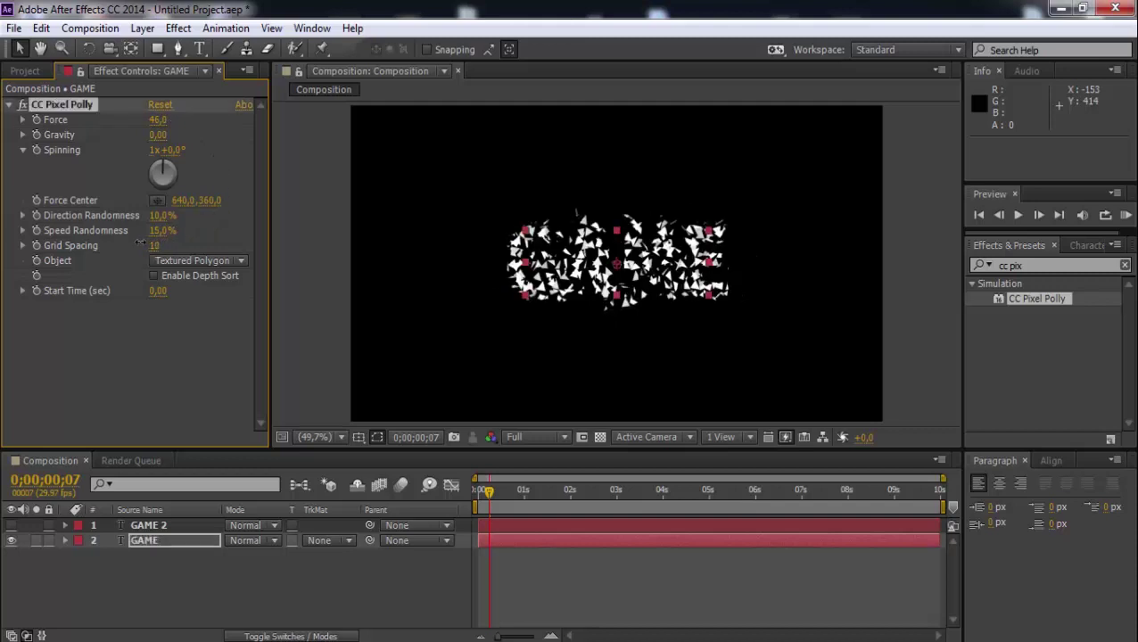
pyautogui.write('5')
pyautogui.press('Return')
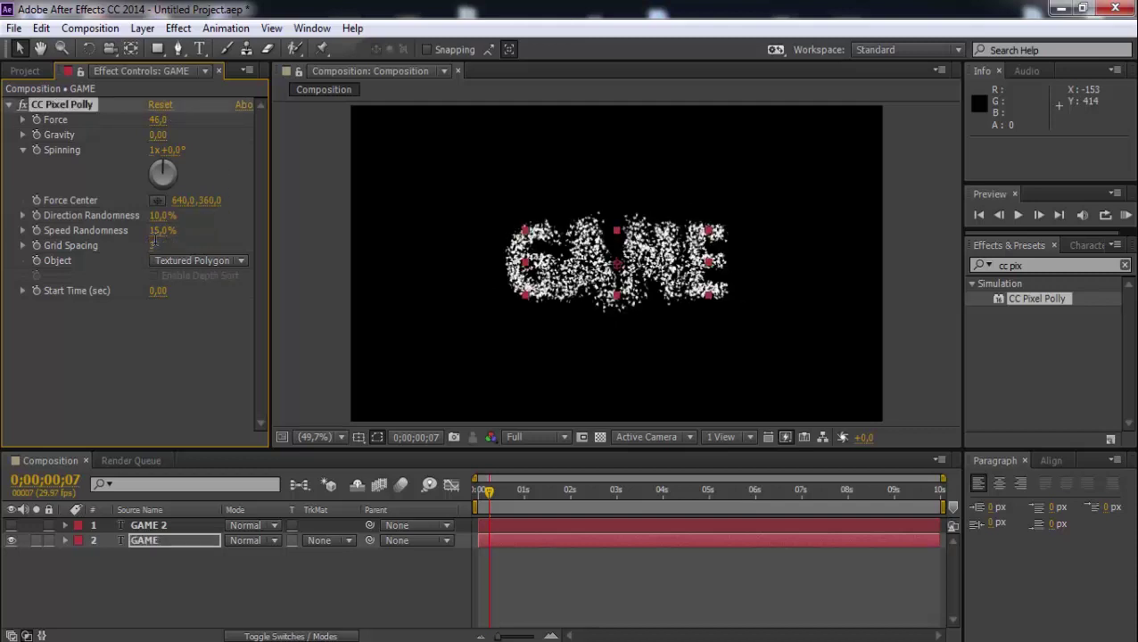
pyautogui.moveTo(165, 216)
pyautogui.mouseDown()
pyautogui.moveTo(153, 216)
pyautogui.moveTo(171, 230)
pyautogui.mouseUp()
pyautogui.moveTo(504, 504)
pyautogui.mouseDown()
pyautogui.moveTo(574, 499)
pyautogui.moveTo(479, 499)
pyautogui.mouseUp()
pyautogui.click(521, 581)
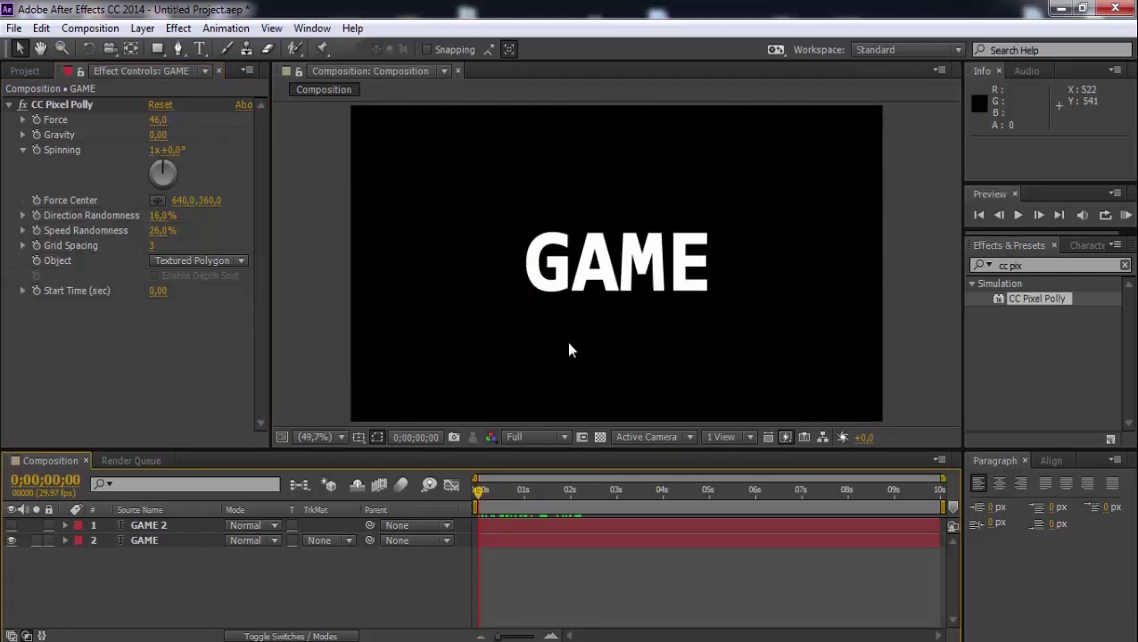
# Step: Draw a closed Pen-tool mask around the letter G on the original GAME layer
pyautogui.scroll(4, 573, 303)
pyautogui.scroll(-2, 576, 310)
pyautogui.click(177, 49)
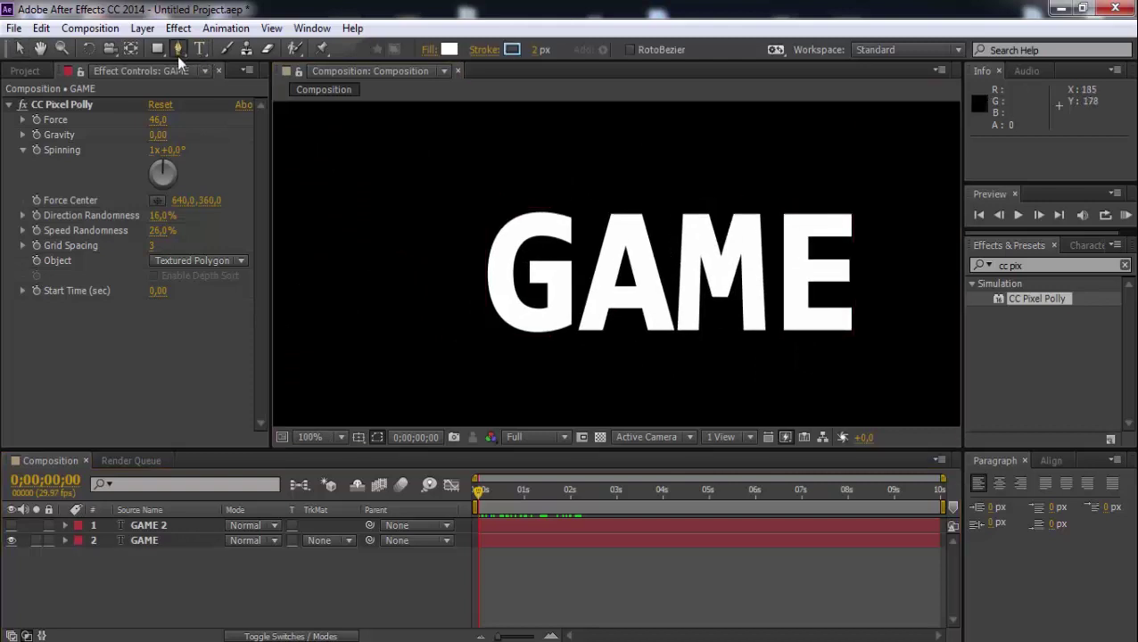
pyautogui.click(136, 541)
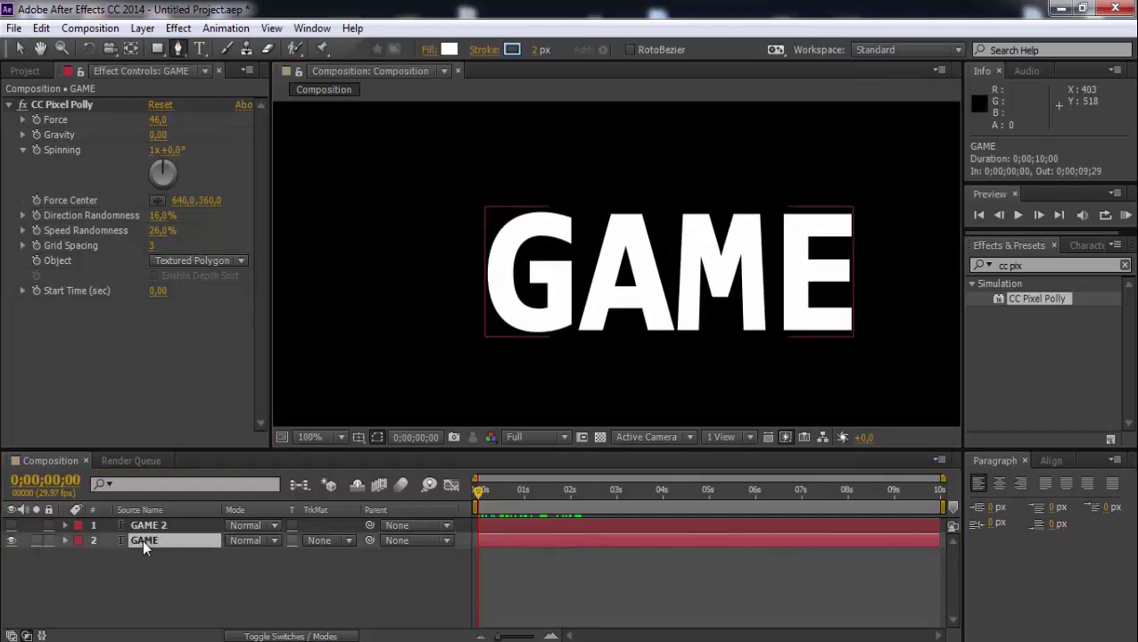
pyautogui.click(583, 190)
pyautogui.click(573, 321)
pyautogui.click(512, 352)
pyautogui.click(464, 312)
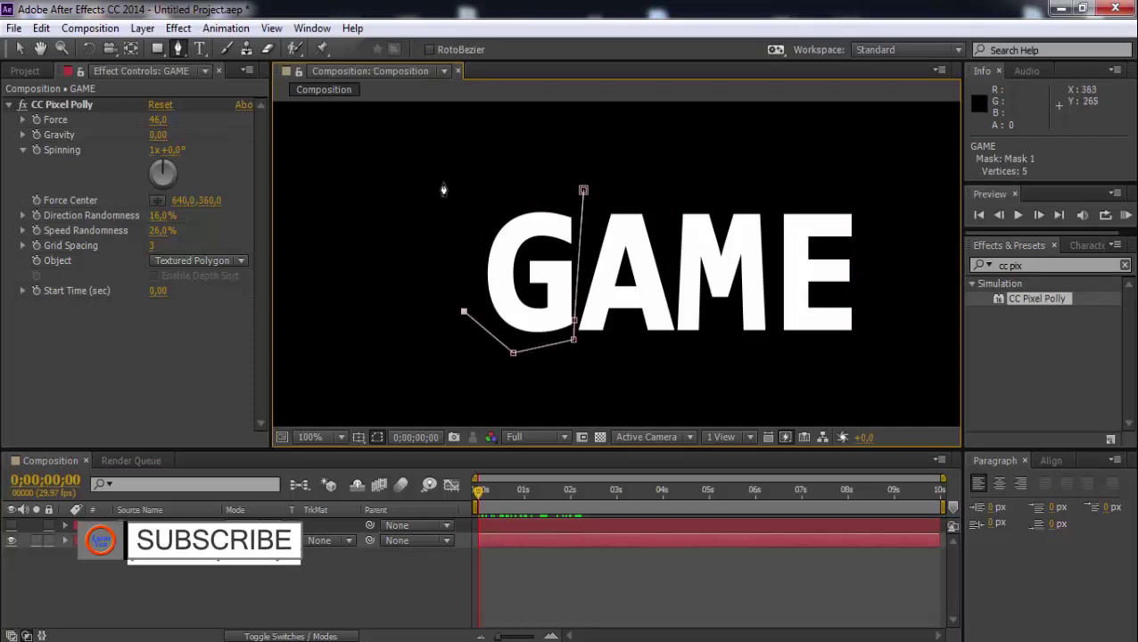
pyautogui.click(443, 182)
pyautogui.click(511, 192)
pyautogui.click(583, 190)
# Step: Refine the G mask's right-edge and top-left points
pyautogui.press('.')
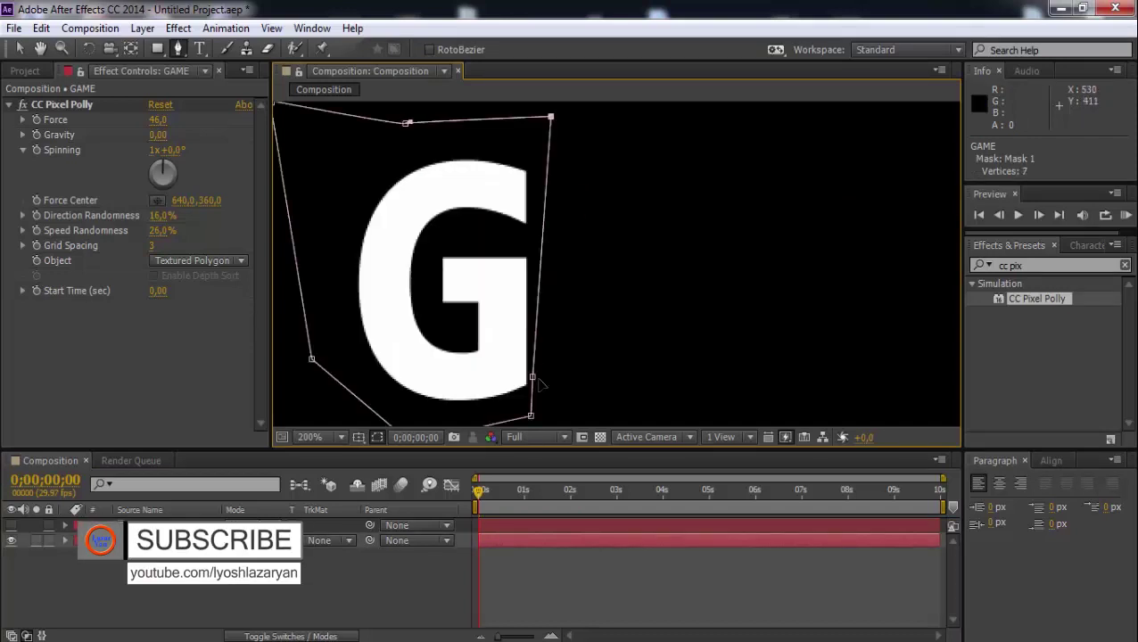
pyautogui.moveTo(532, 377); pyautogui.dragTo(535, 380)
pyautogui.press(',')
pyautogui.moveTo(443, 182); pyautogui.dragTo(473, 207)
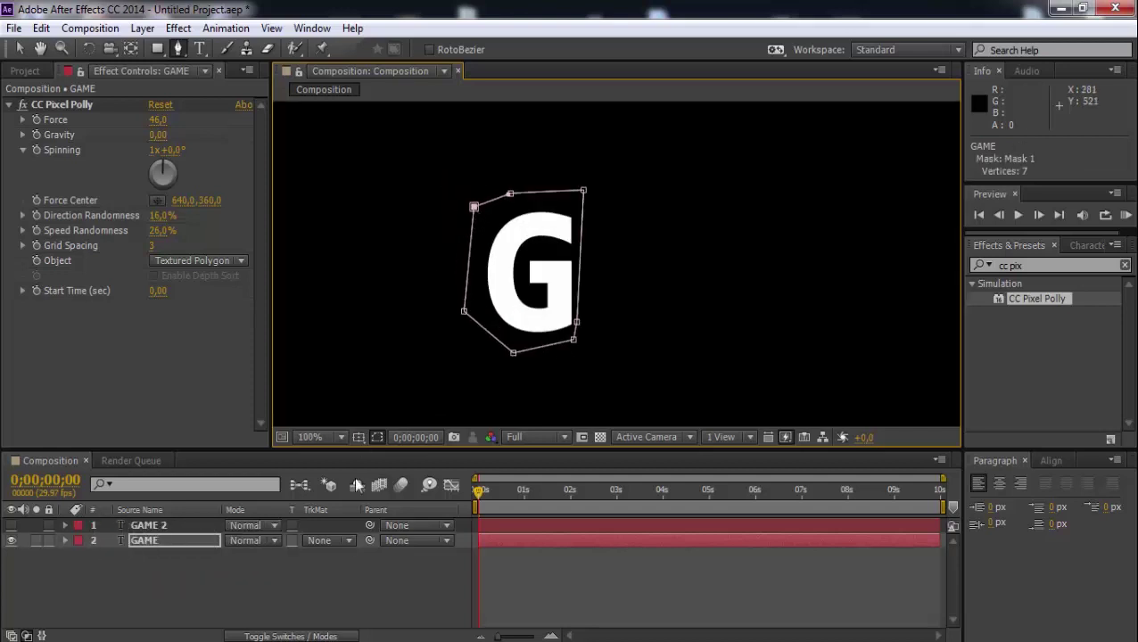
# Step: Duplicate the G-masked layer, then slide the original layer's mask onto the A
pyautogui.click(136, 542)
pyautogui.hotkey('ctrl', 'd')
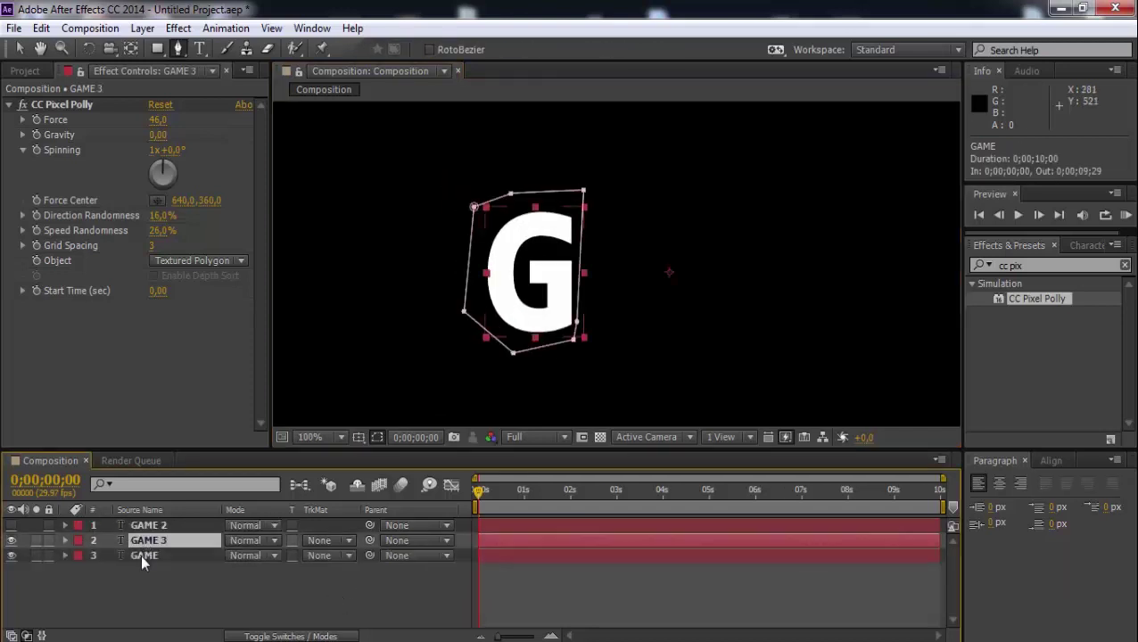
pyautogui.click(142, 554)
pyautogui.click(17, 49)
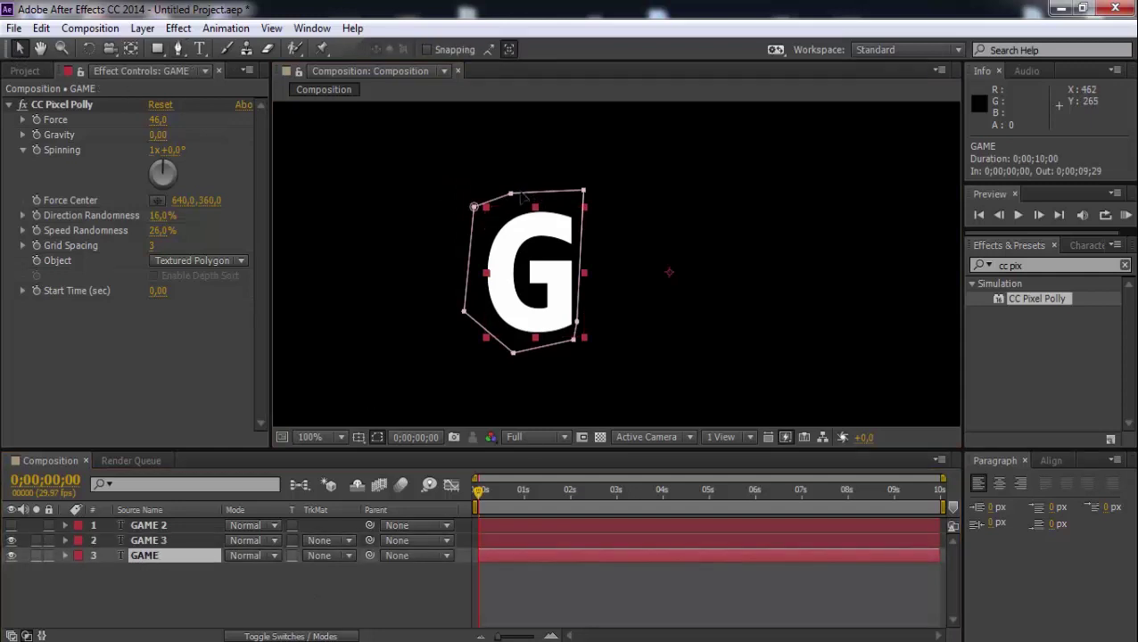
pyautogui.moveTo(511, 197)
pyautogui.mouseDown()
pyautogui.moveTo(553, 196)
pyautogui.moveTo(504, 196)
pyautogui.mouseUp()
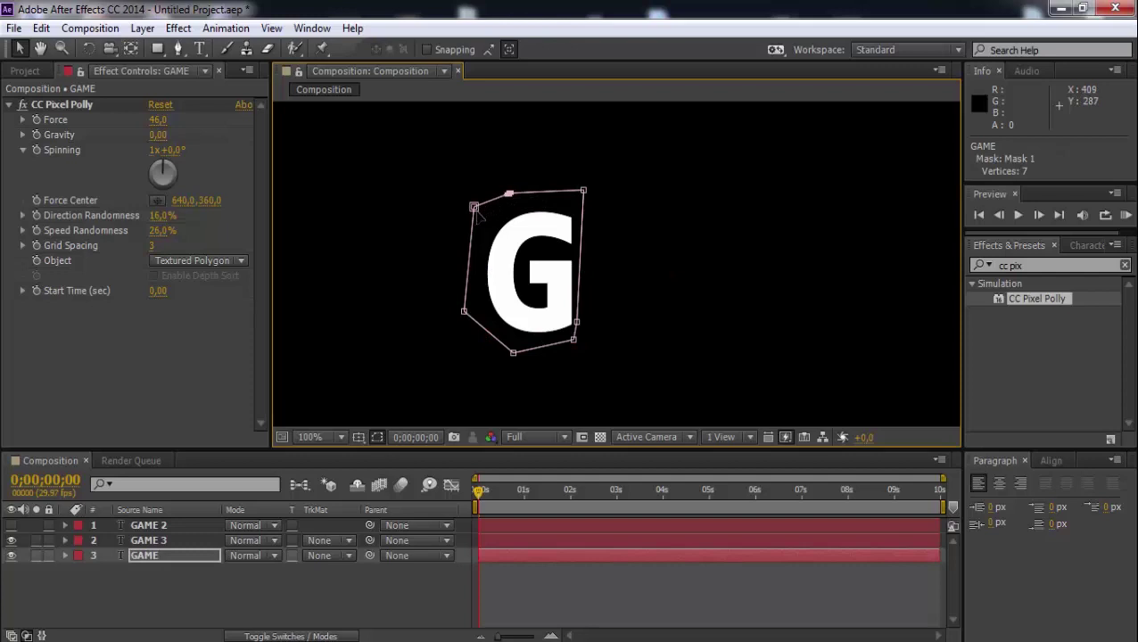
pyautogui.moveTo(482, 210); pyautogui.dragTo(596, 214)
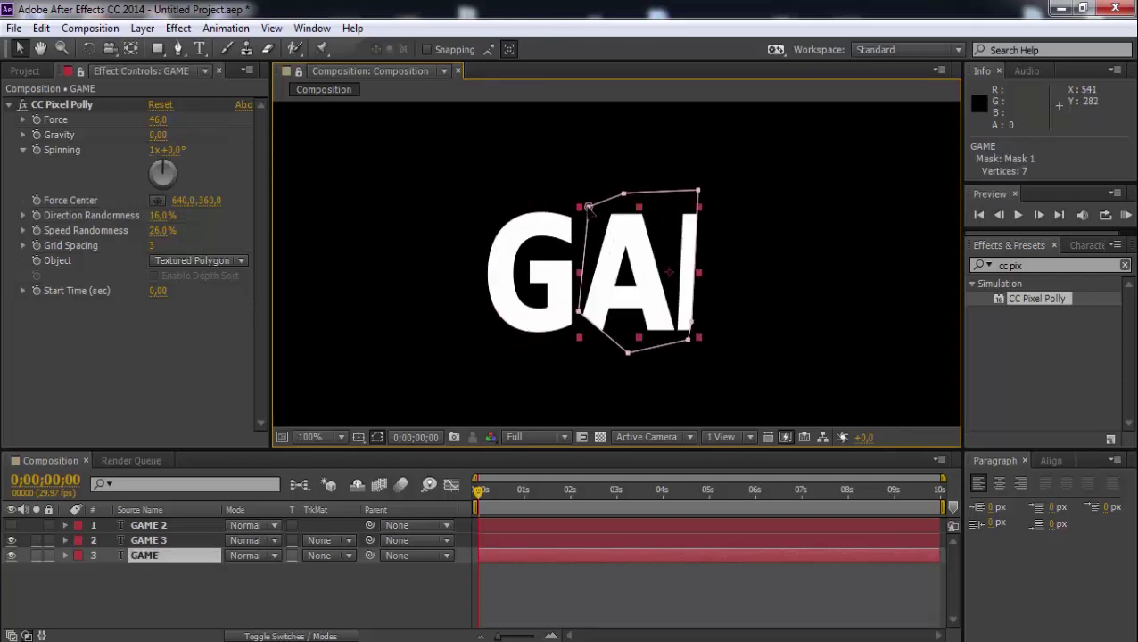
# Step: Reshape the mask's corners to hug the A and exclude the I
pyautogui.moveTo(579, 312); pyautogui.dragTo(573, 337)
pyautogui.moveTo(693, 321); pyautogui.dragTo(679, 333)
pyautogui.moveTo(697, 191); pyautogui.dragTo(662, 191)
pyautogui.scroll(4, 624, 251)
pyautogui.moveTo(695, 374); pyautogui.dragTo(507, 116)
pyautogui.moveTo(680, 283)
pyautogui.mouseDown()
pyautogui.moveTo(610, 262)
pyautogui.moveTo(629, 245)
pyautogui.mouseUp()
pyautogui.scroll(-2, 540, 317)
pyautogui.scroll(-2, 541, 380)
# Step: Check the A-masked result and duplicate the layer as GAME 4
pyautogui.click(541, 381)
pyautogui.click(157, 559)
pyautogui.hotkey('ctrl', 'd')
# Step: Move the GAME layer's mask onto the M and reshape its corners around it
pyautogui.click(508, 571)
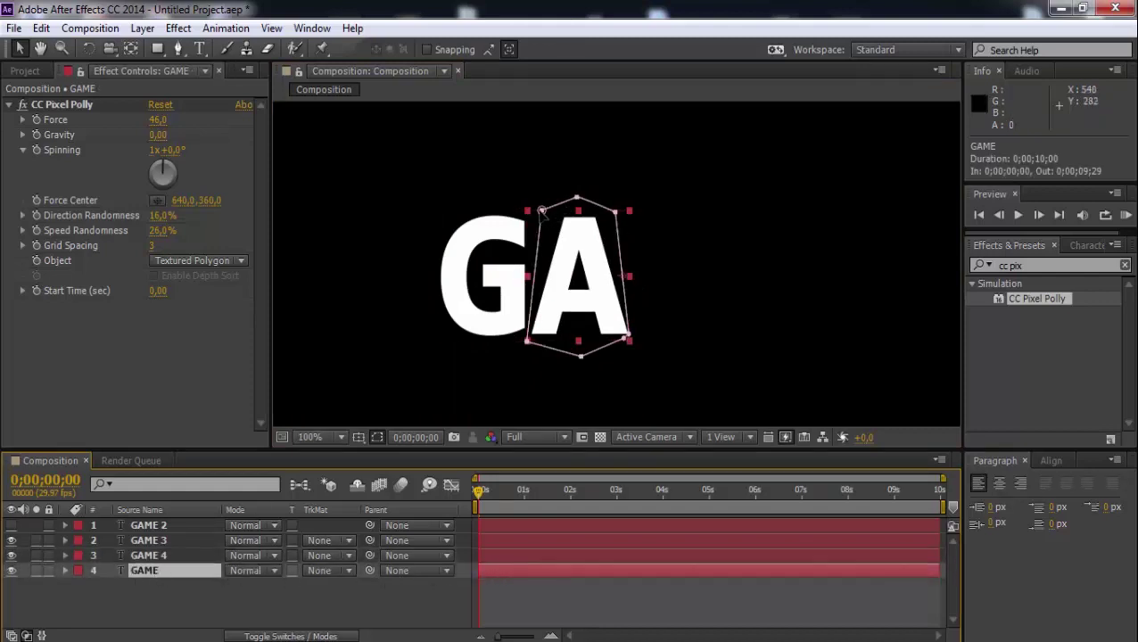
pyautogui.moveTo(542, 211); pyautogui.dragTo(638, 210)
pyautogui.scroll(1, 634, 254)
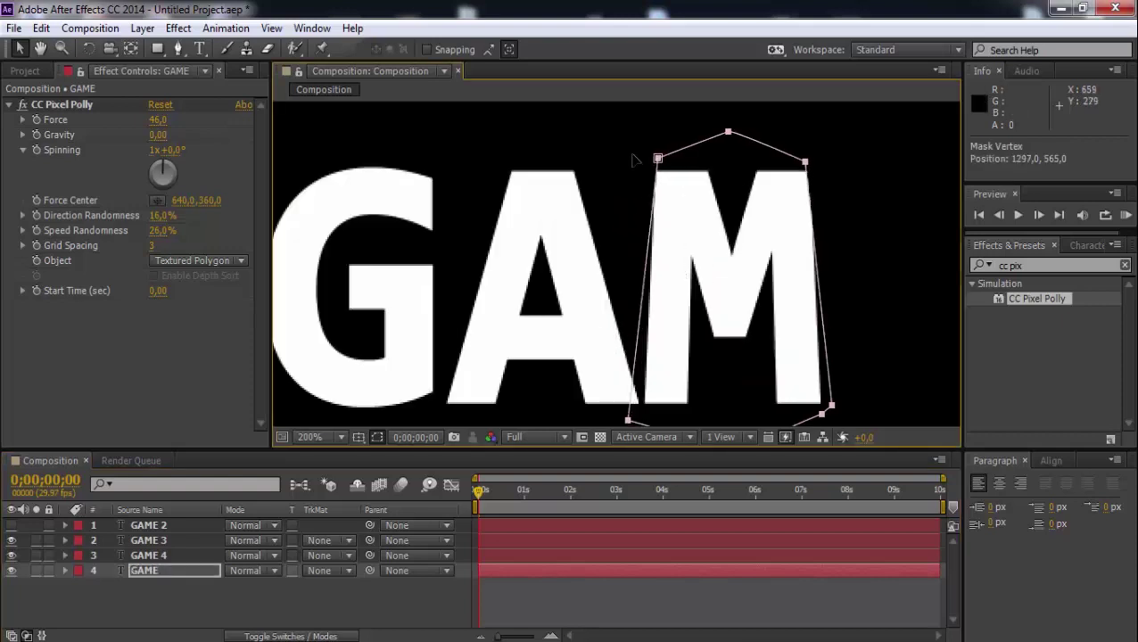
pyautogui.moveTo(632, 156)
pyautogui.mouseDown()
pyautogui.moveTo(649, 156)
pyautogui.moveTo(632, 157)
pyautogui.mouseUp()
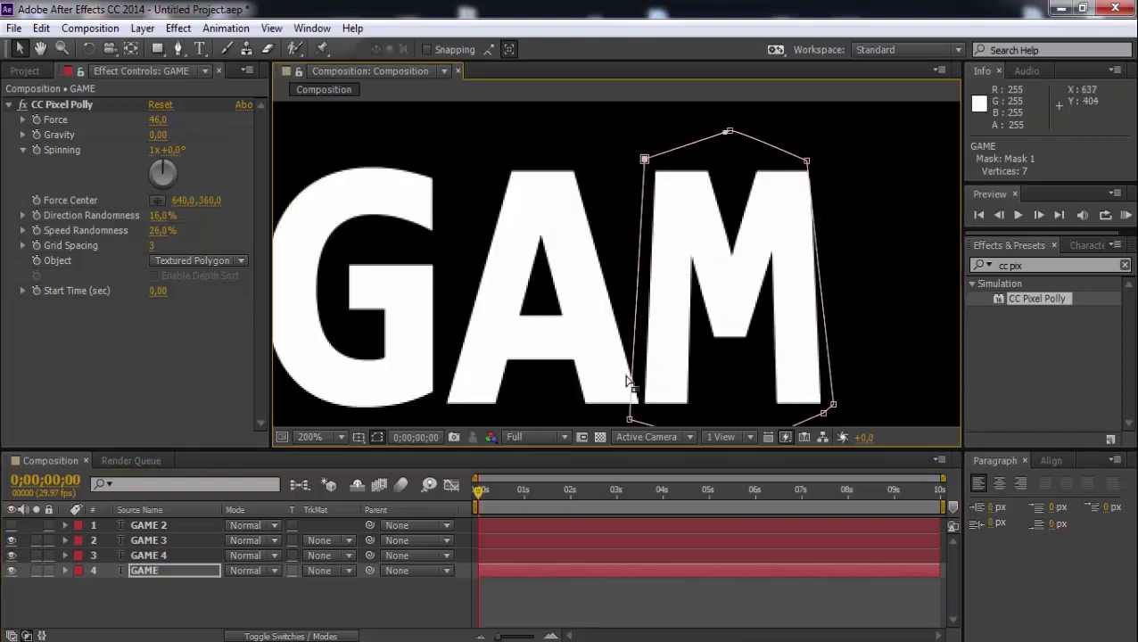
pyautogui.scroll(-1, 627, 410)
pyautogui.moveTo(633, 397)
pyautogui.mouseDown()
pyautogui.moveTo(737, 419)
pyautogui.moveTo(742, 392)
pyautogui.mouseUp()
pyautogui.moveTo(806, 132); pyautogui.dragTo(815, 131)
pyautogui.moveTo(838, 377); pyautogui.dragTo(837, 375)
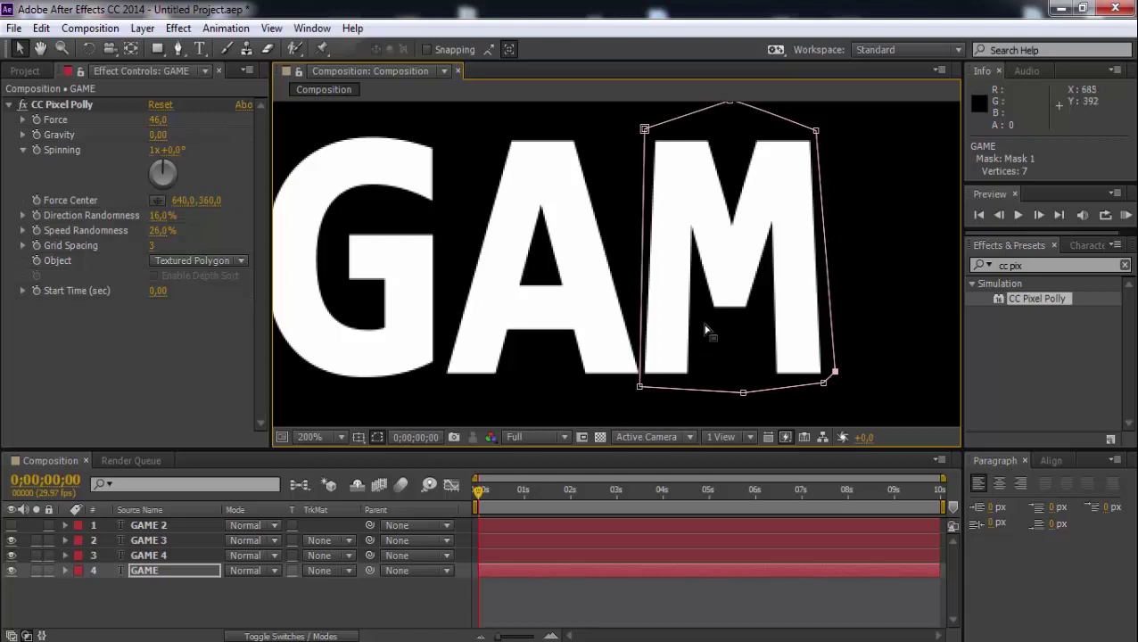
pyautogui.press(',')
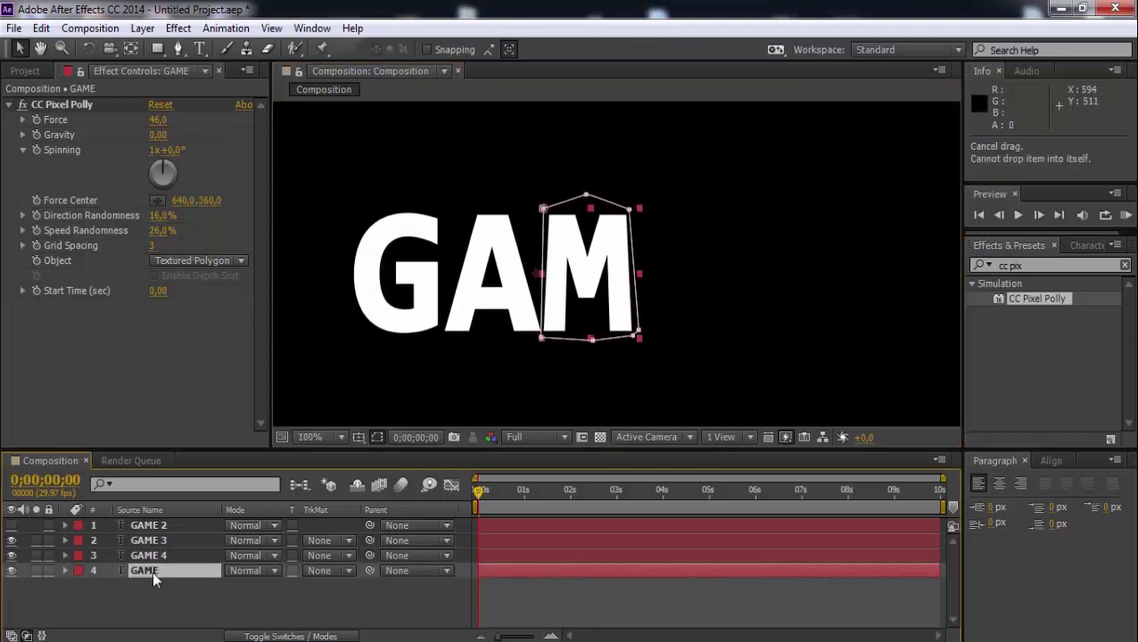
# Step: Duplicate the M-masked layer and move the original's mask onto the E
pyautogui.hotkey('ctrl', 'd')
pyautogui.click(196, 586)
pyautogui.press('.')
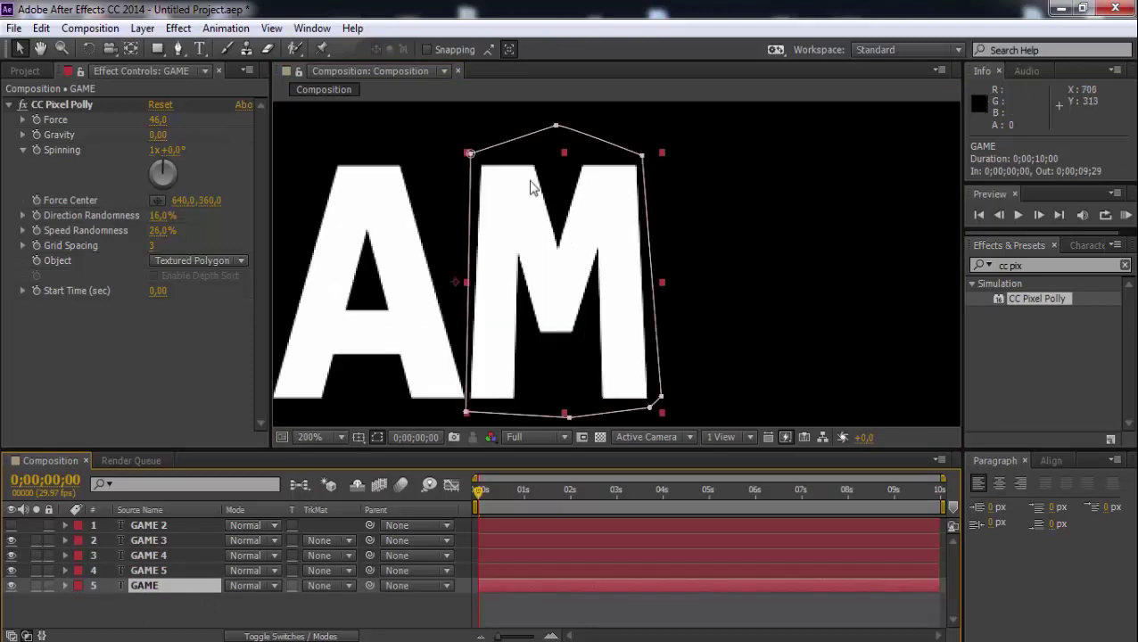
pyautogui.moveTo(471, 175); pyautogui.dragTo(660, 177)
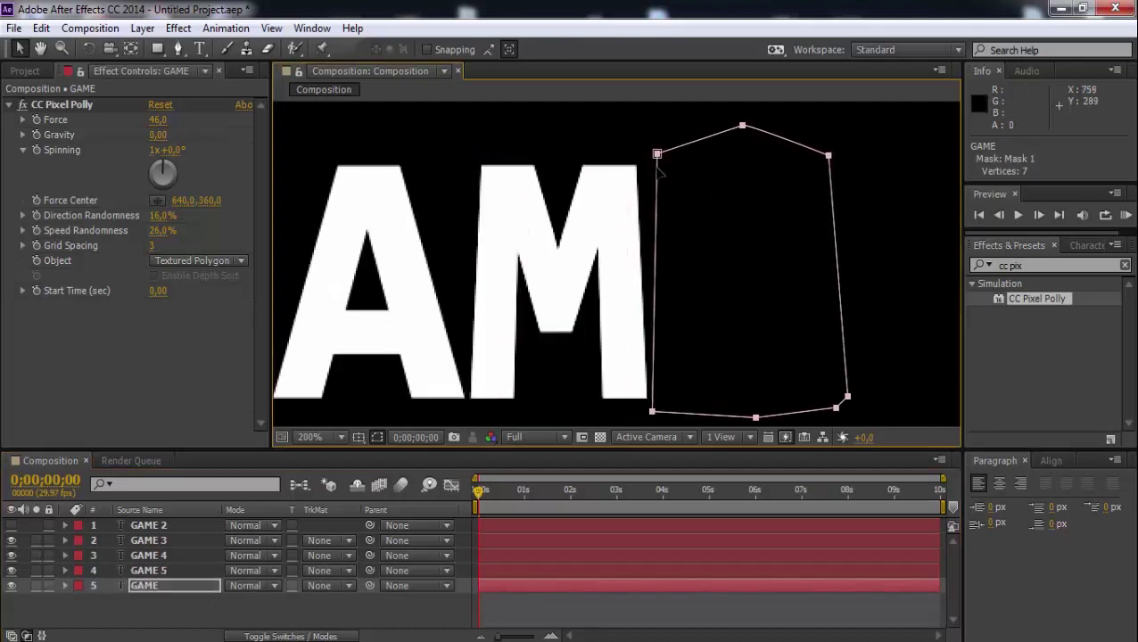
pyautogui.moveTo(669, 267); pyautogui.dragTo(684, 267)
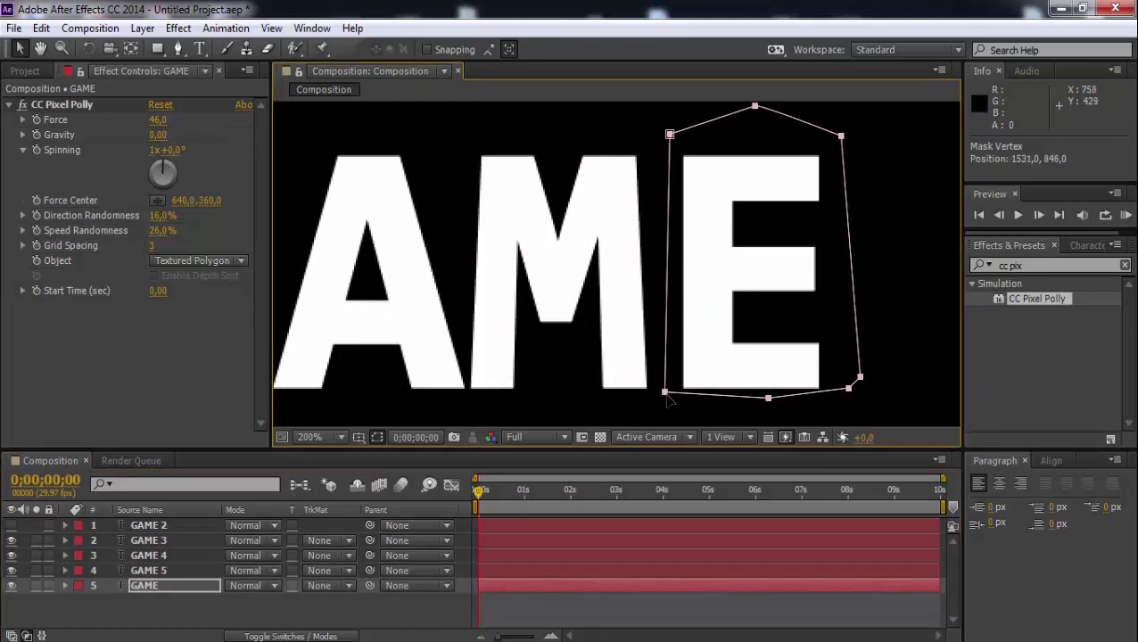
pyautogui.click(865, 386)
pyautogui.moveTo(863, 385); pyautogui.dragTo(851, 378)
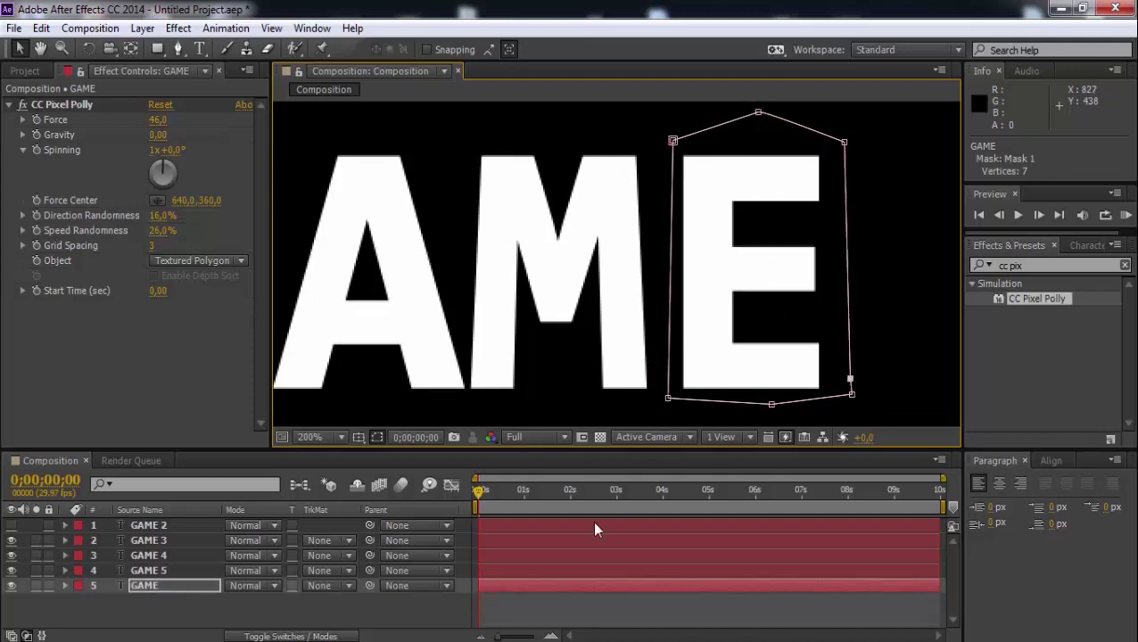
# Step: Deselect and scrub the timeline to preview the letters shattering
pyautogui.scroll(-2, 602, 321)
pyautogui.click(602, 321)
pyautogui.moveTo(481, 492); pyautogui.dragTo(477, 492)
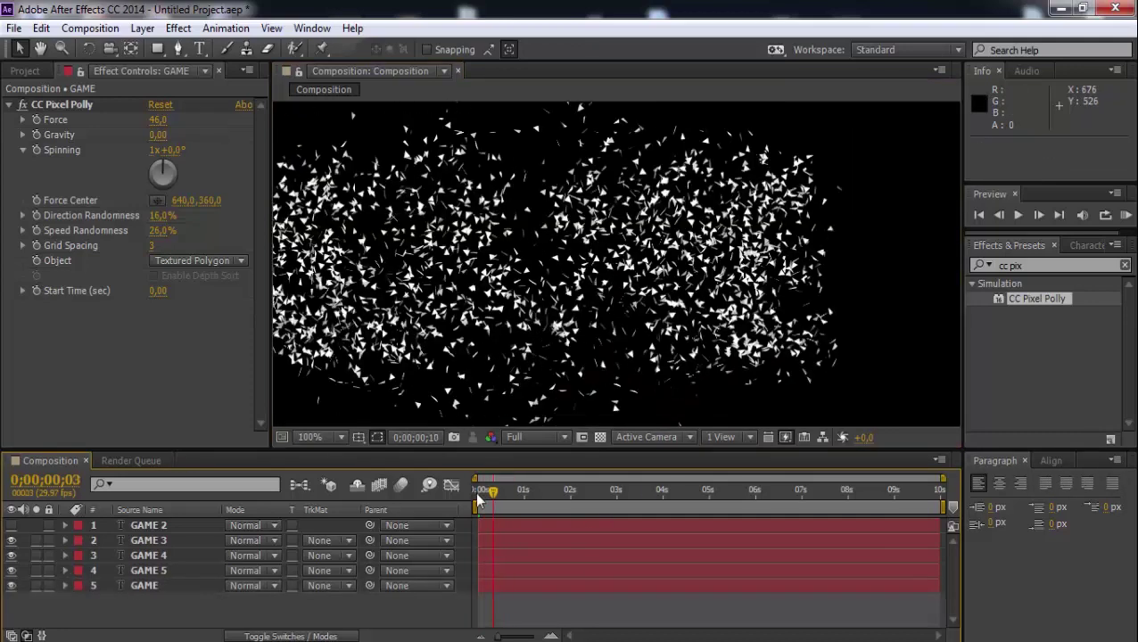
# Step: Shift the masked letter layers to start near one second, offsetting the E layer
pyautogui.moveTo(162, 608); pyautogui.dragTo(151, 541)
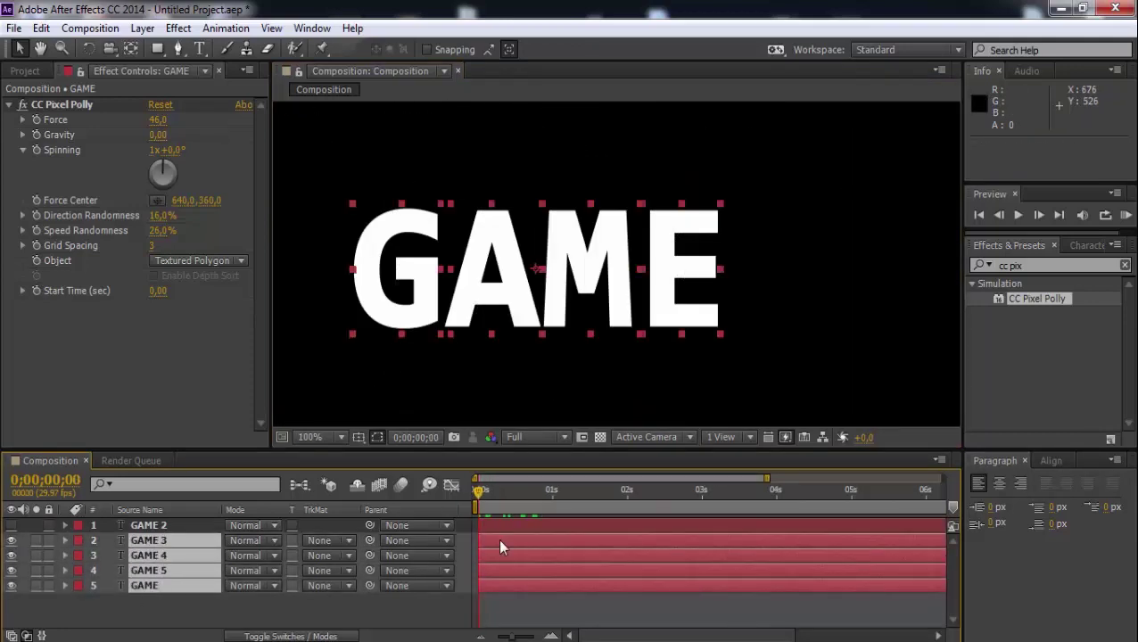
pyautogui.moveTo(499, 546)
pyautogui.mouseDown()
pyautogui.moveTo(581, 546)
pyautogui.moveTo(598, 553)
pyautogui.moveTo(581, 567)
pyautogui.moveTo(645, 587)
pyautogui.mouseUp()
pyautogui.click(556, 492)
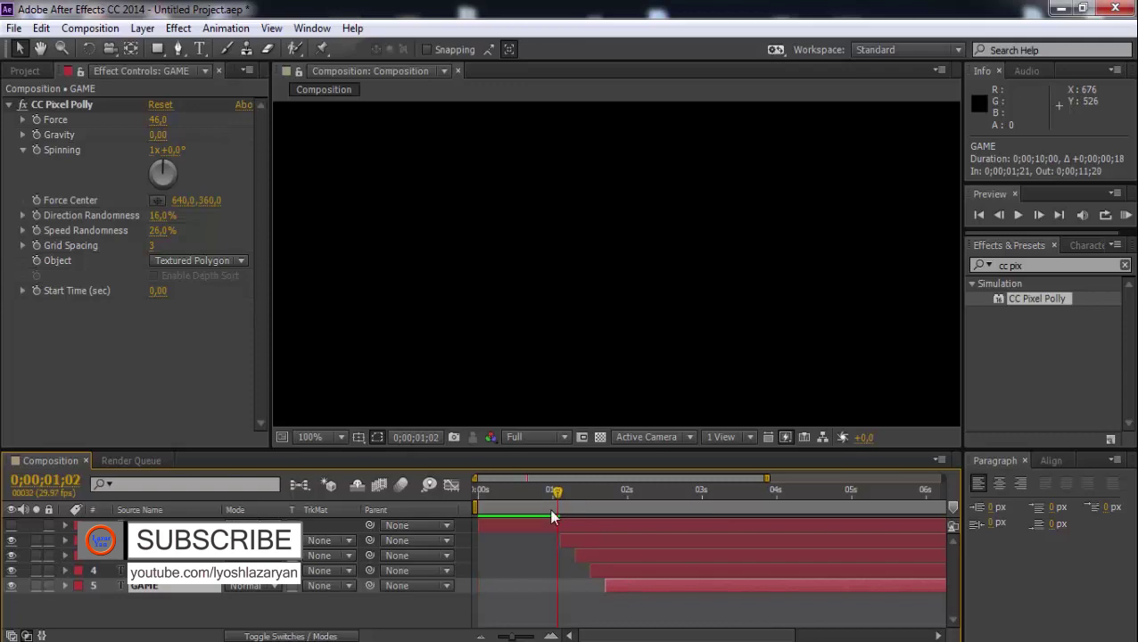
pyautogui.press('=')
pyautogui.press('=')
pyautogui.moveTo(555, 494)
pyautogui.mouseDown()
pyautogui.moveTo(765, 514)
pyautogui.moveTo(469, 523)
pyautogui.mouseUp()
# Step: Make the full GAME layer visible and preview the particles
pyautogui.click(10, 526)
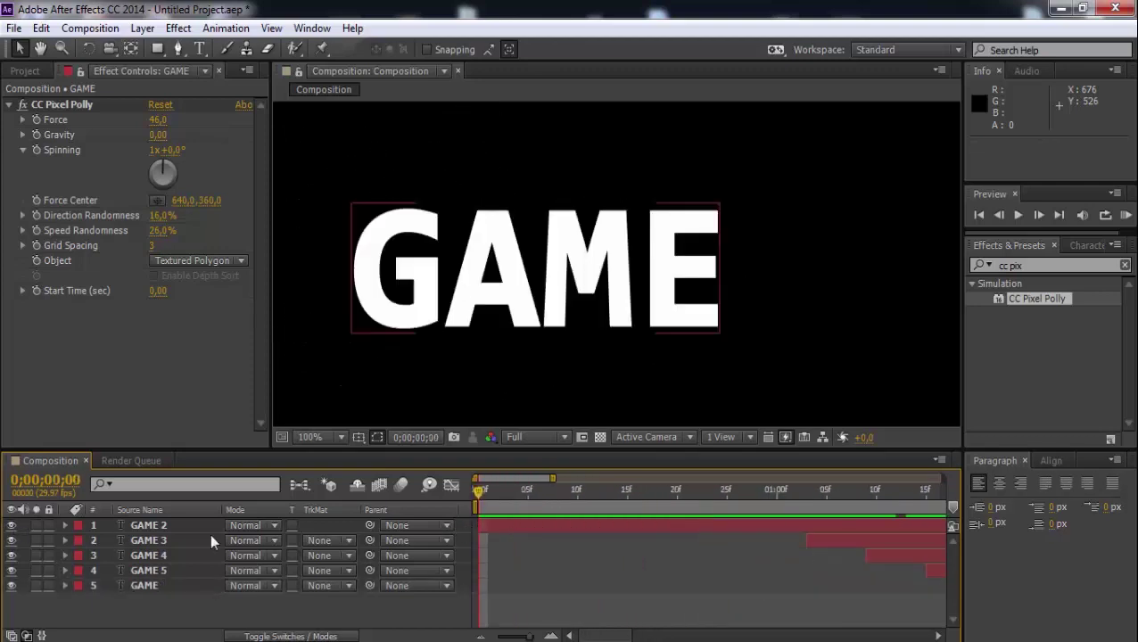
pyautogui.moveTo(530, 636); pyautogui.dragTo(507, 636)
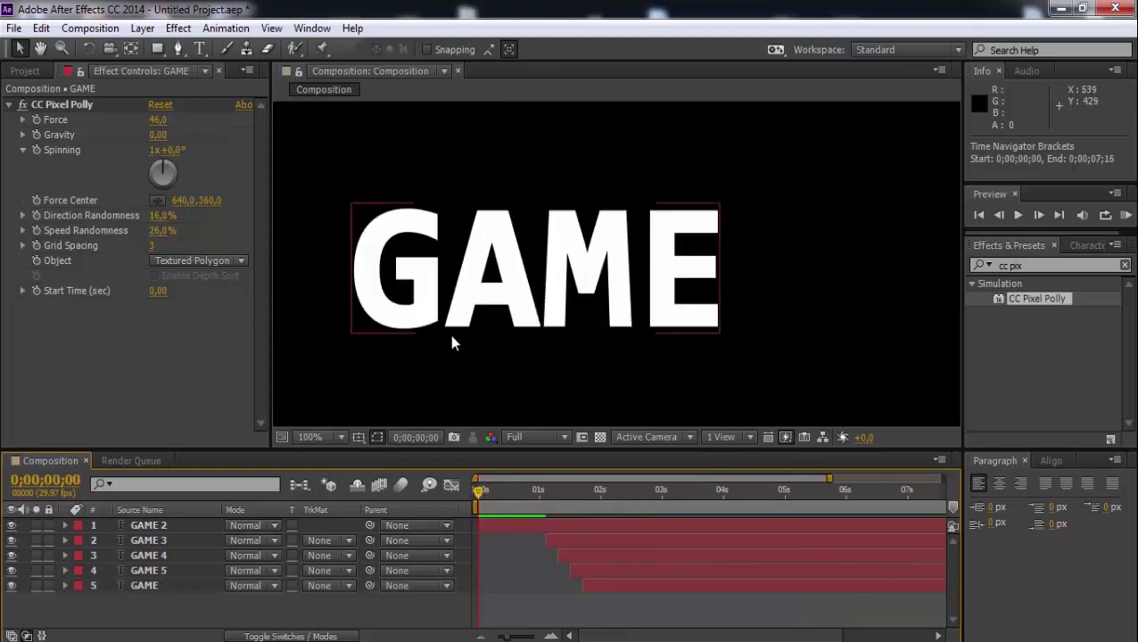
pyautogui.scroll(-2, 448, 330)
pyautogui.moveTo(571, 504)
pyautogui.mouseDown()
pyautogui.moveTo(665, 507)
pyautogui.moveTo(486, 514)
pyautogui.mouseUp()
# Step: Duplicate the full GAME layer and set the playhead to 0;00;01;03 on GAME 2
pyautogui.click(482, 525)
pyautogui.hotkey('ctrl', 'd')
pyautogui.hotkey('ctrl', 'Down')
pyautogui.moveTo(535, 517); pyautogui.dragTo(543, 515)
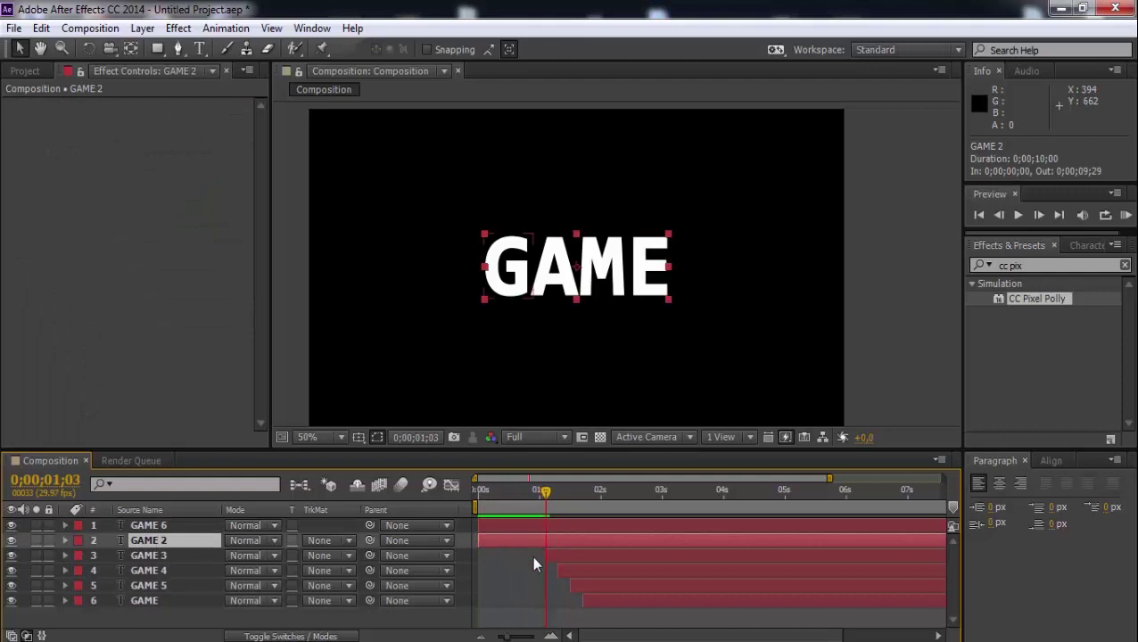
pyautogui.press('=')
pyautogui.press('=')
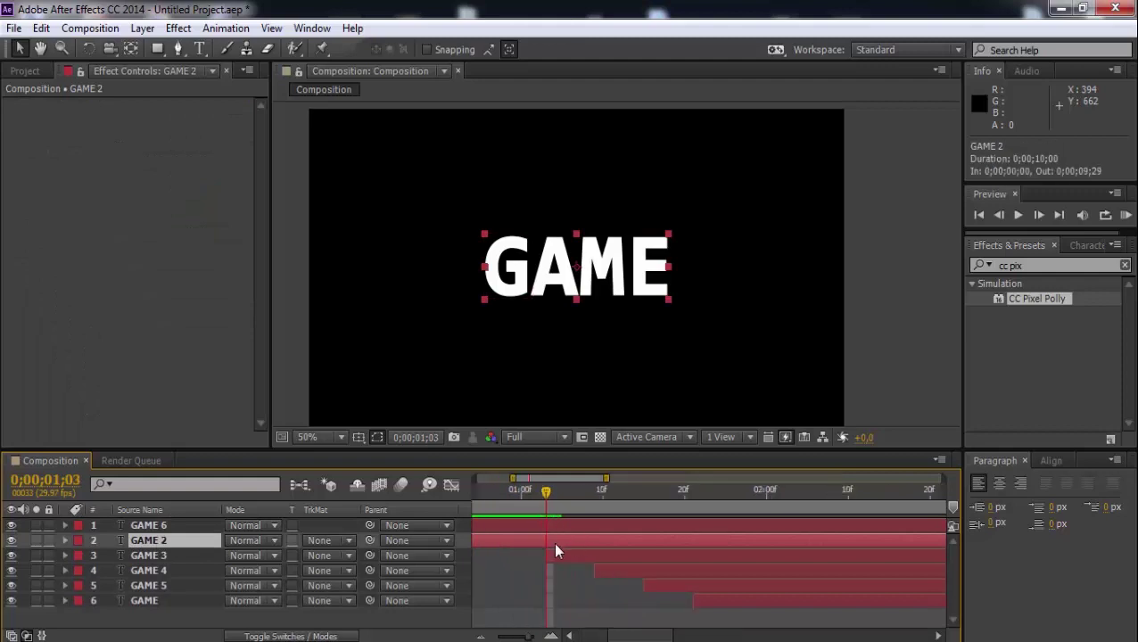
# Step: Split GAME 2 at 0;00;01;03 and trim GAME 6's in-point to 01;03
pyautogui.click(40, 27)
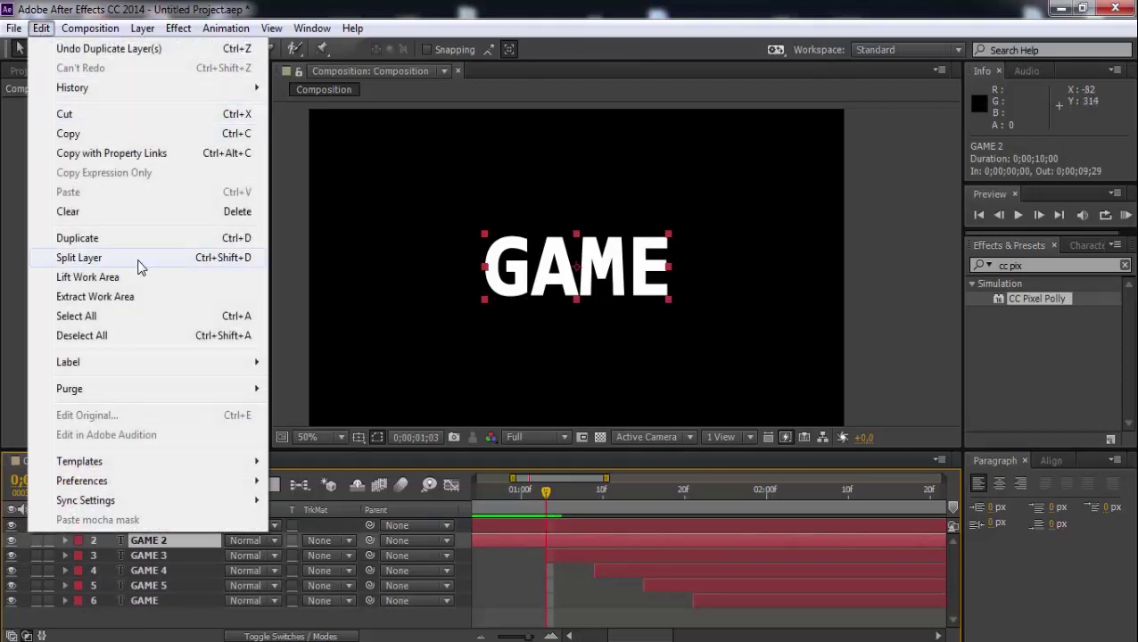
pyautogui.click(80, 257)
pyautogui.click(571, 539)
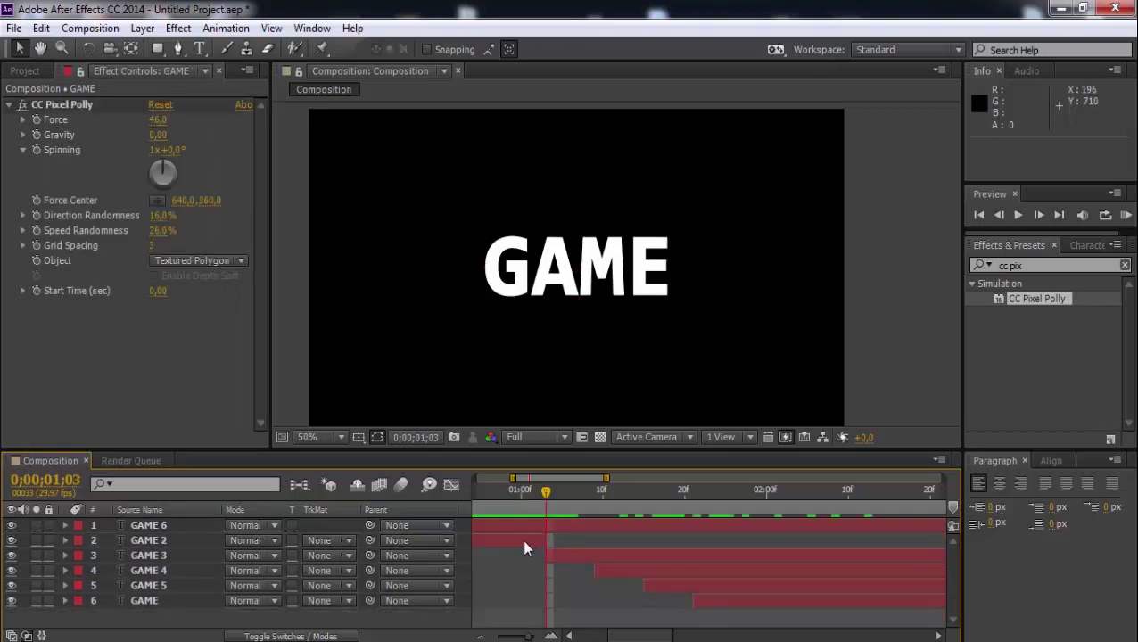
pyautogui.click(490, 526)
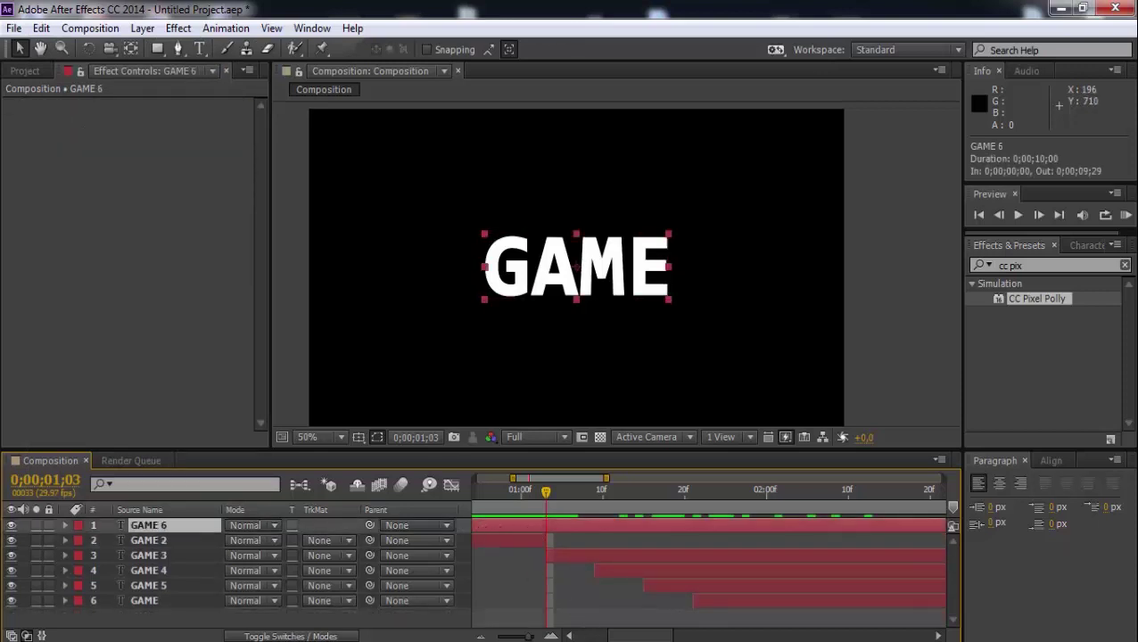
pyautogui.moveTo(528, 639); pyautogui.dragTo(524, 638)
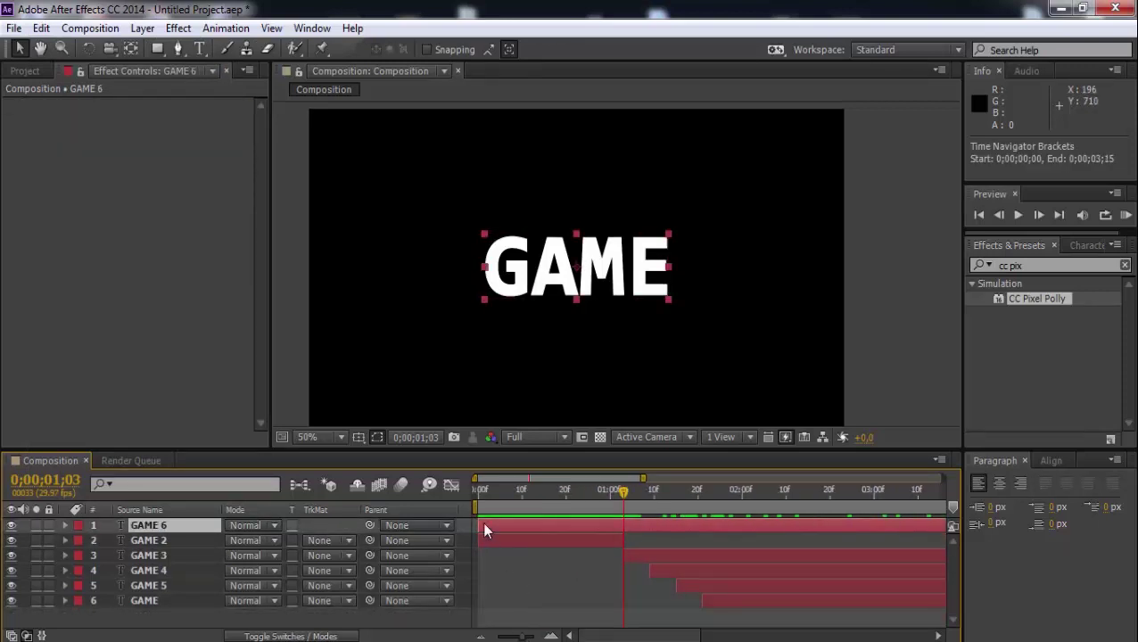
pyautogui.moveTo(478, 525)
pyautogui.mouseDown()
pyautogui.moveTo(623, 530)
pyautogui.moveTo(650, 497)
pyautogui.mouseUp()
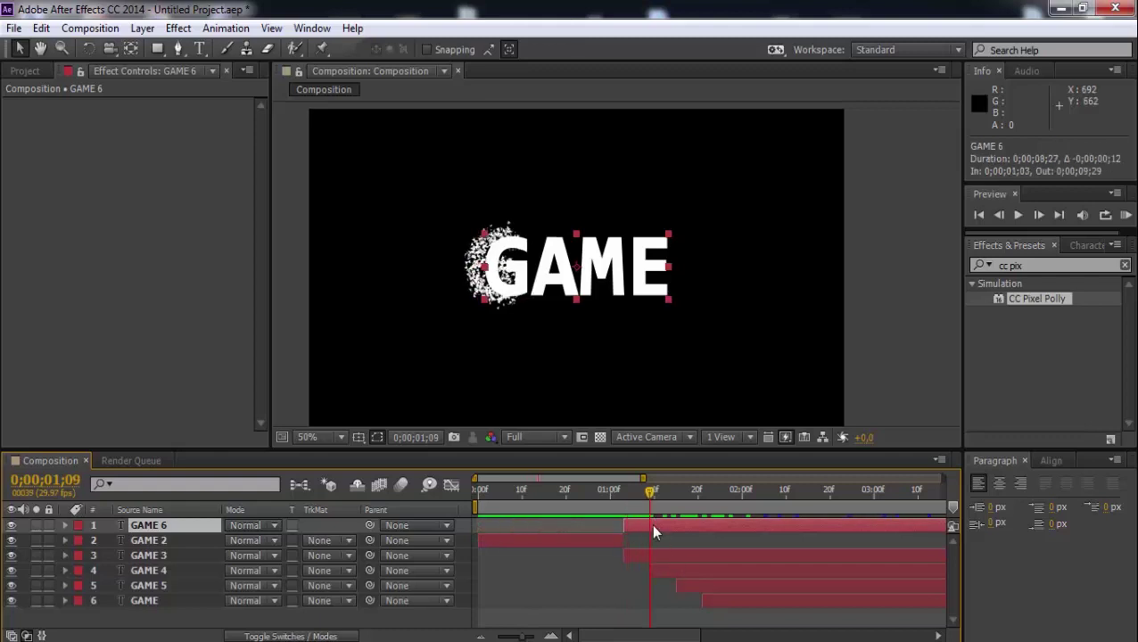
# Step: Draw a four-point mask around the A and split the layer, creating GAME 7
pyautogui.click(179, 49)
pyautogui.scroll(4, 441, 219)
pyautogui.scroll(-2, 441, 219)
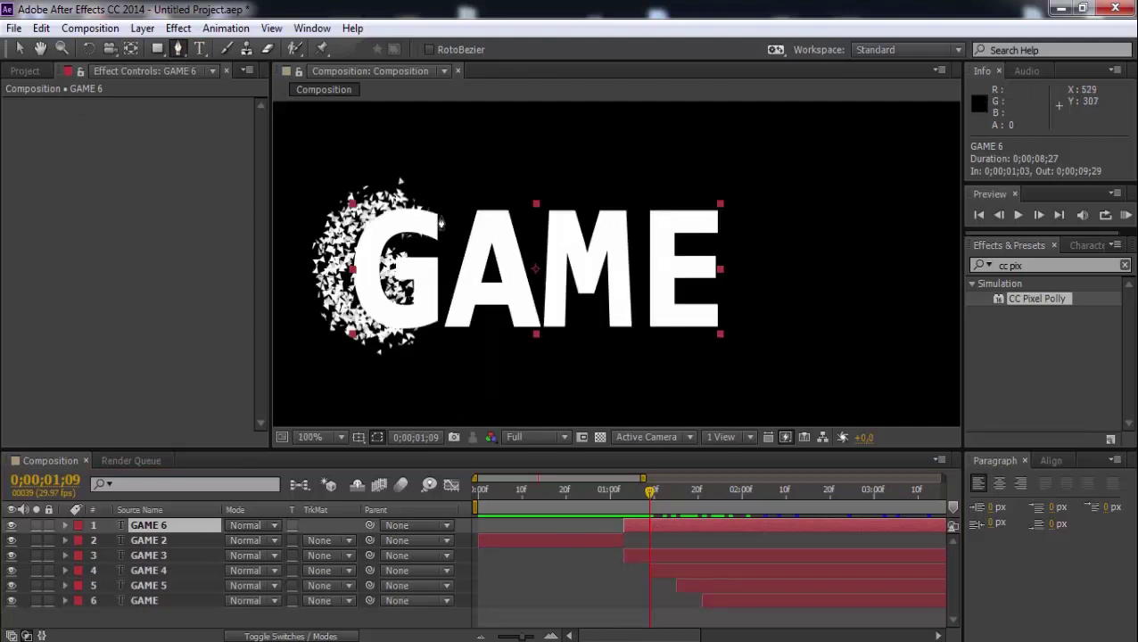
pyautogui.click(442, 191)
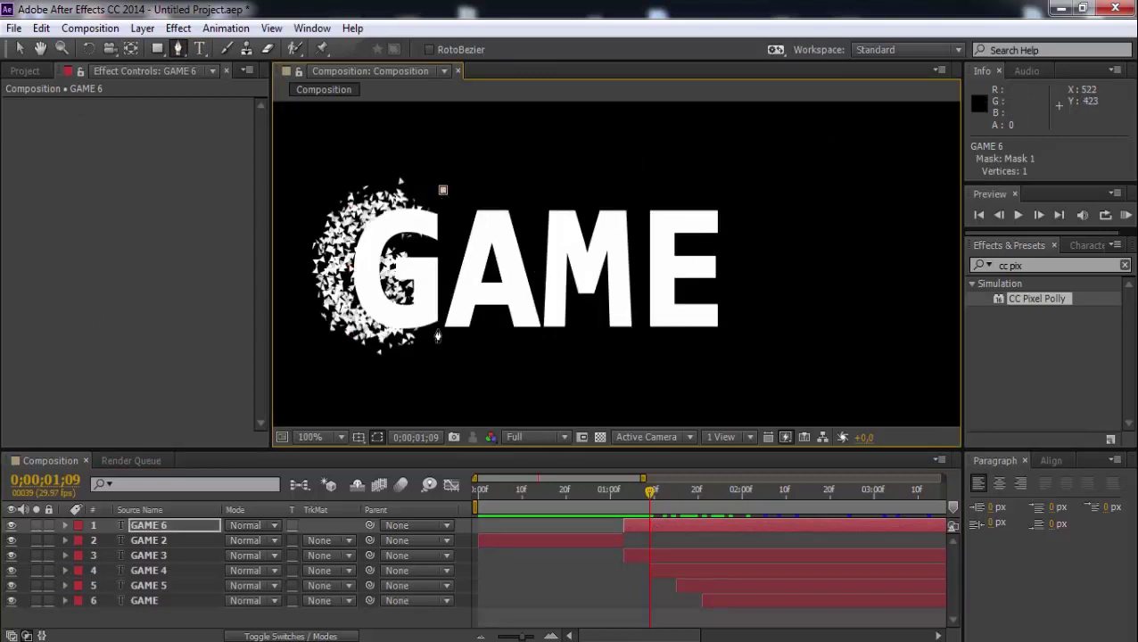
pyautogui.click(543, 351)
pyautogui.scroll(2, 485, 245)
pyautogui.scroll(2, 600, 201)
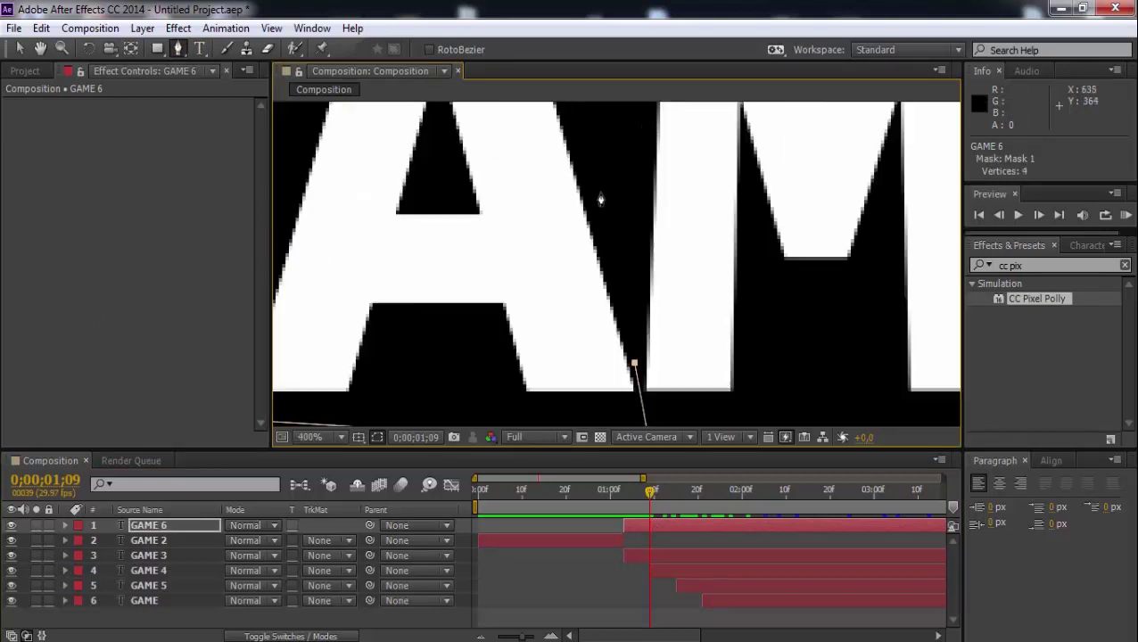
pyautogui.scroll(-2, 597, 248)
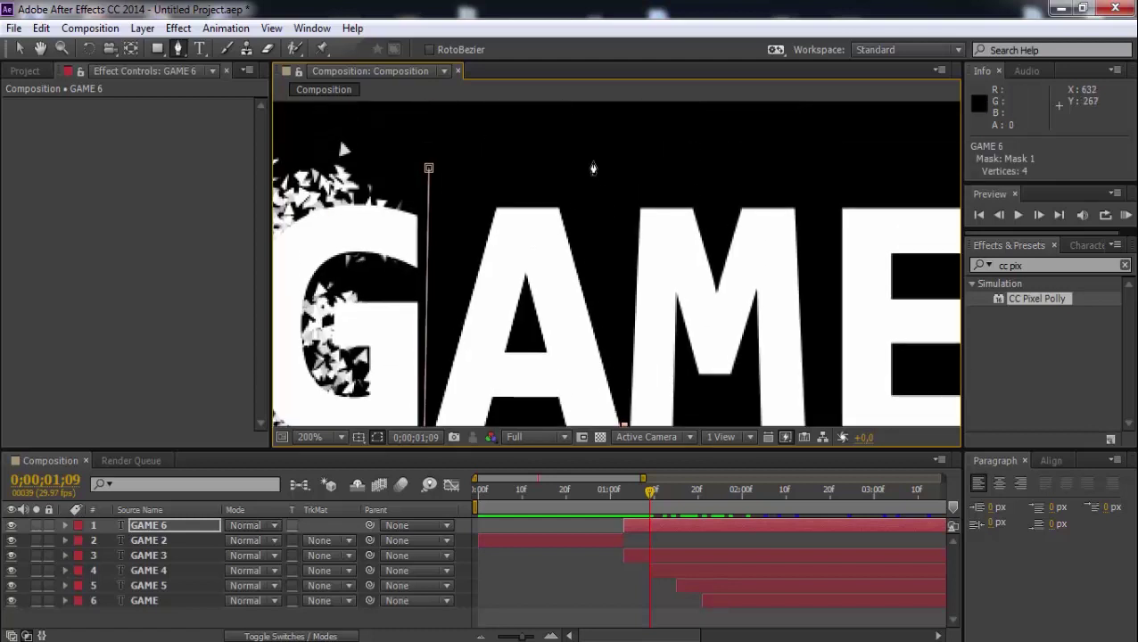
pyautogui.click(593, 155)
pyautogui.click(428, 169)
pyautogui.scroll(-2, 616, 276)
pyautogui.click(41, 28)
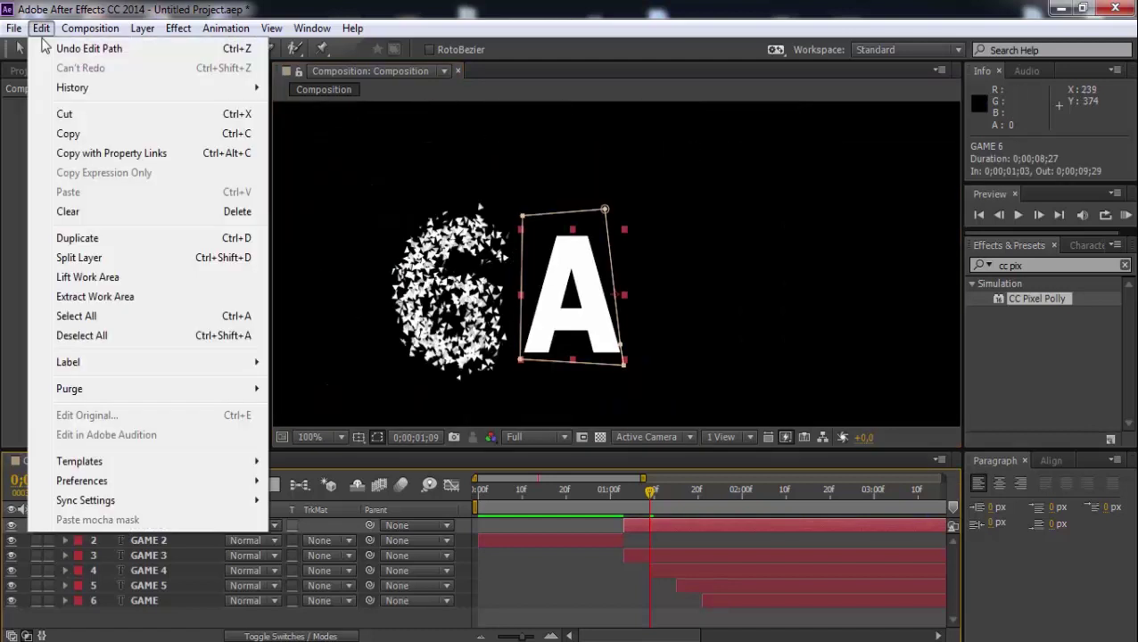
pyautogui.click(89, 262)
# Step: Advance time, then move the mask onto the M and reshape its corners to enclose it
pyautogui.moveTo(654, 493); pyautogui.dragTo(675, 493)
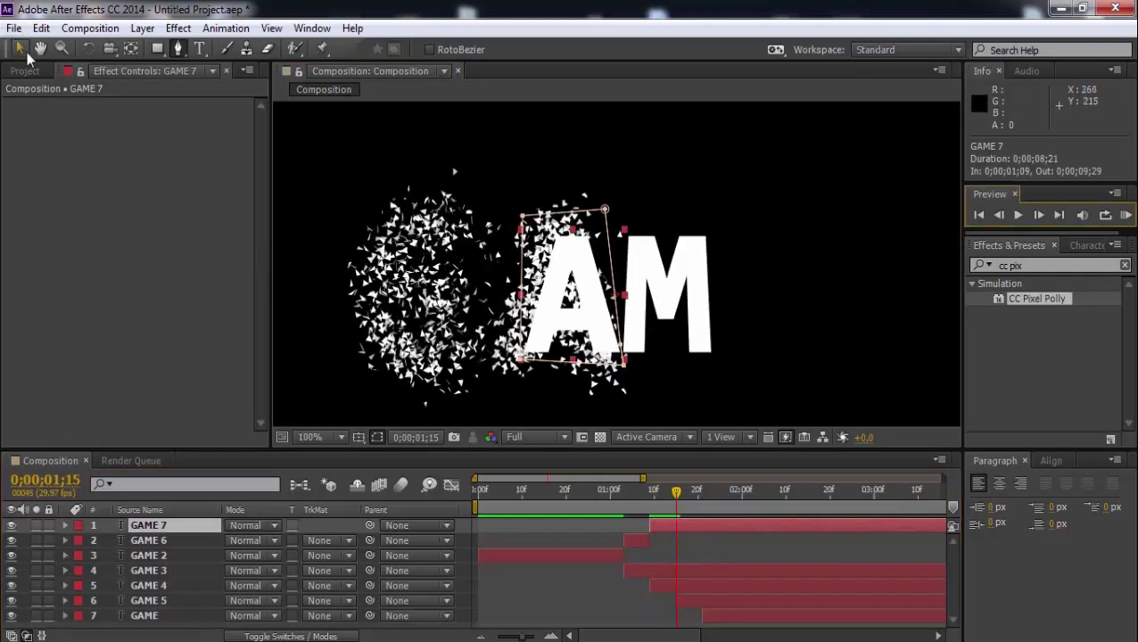
pyautogui.moveTo(531, 222); pyautogui.dragTo(620, 223)
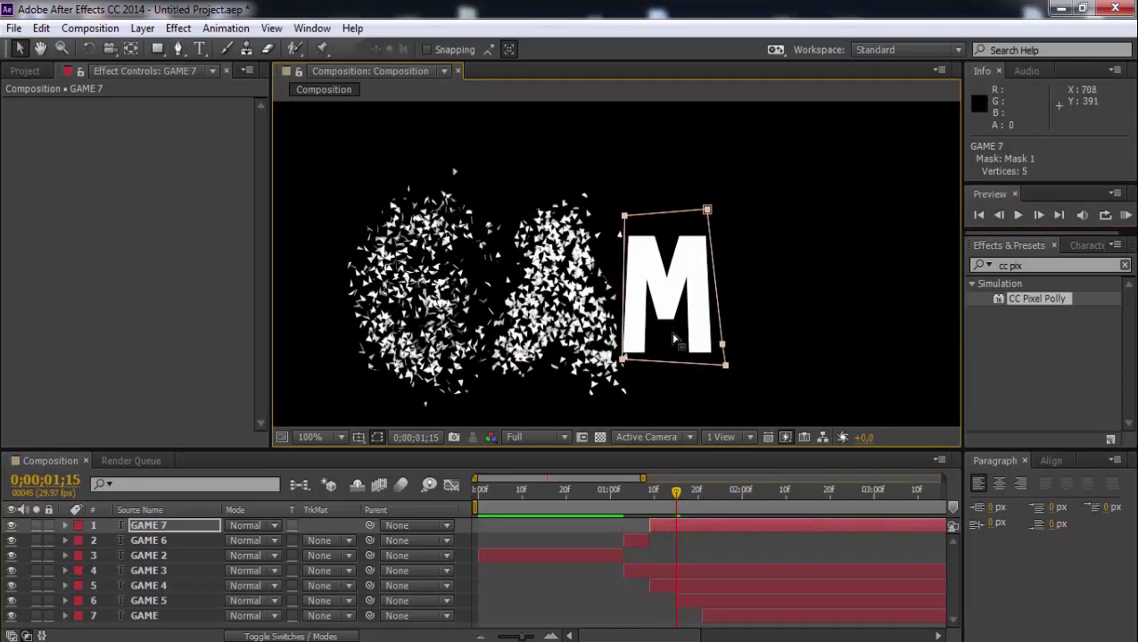
pyautogui.scroll(2, 633, 357)
pyautogui.click(726, 244)
pyautogui.scroll(3, 722, 205)
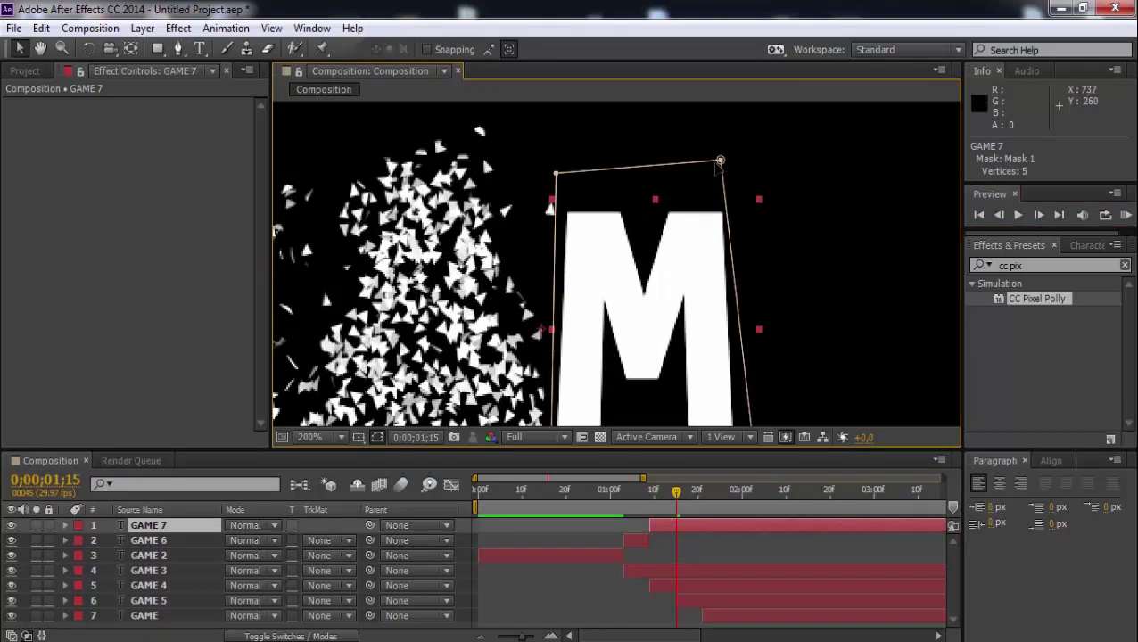
pyautogui.moveTo(718, 162); pyautogui.dragTo(730, 186)
pyautogui.moveTo(555, 174); pyautogui.dragTo(553, 207)
pyautogui.scroll(-3, 624, 287)
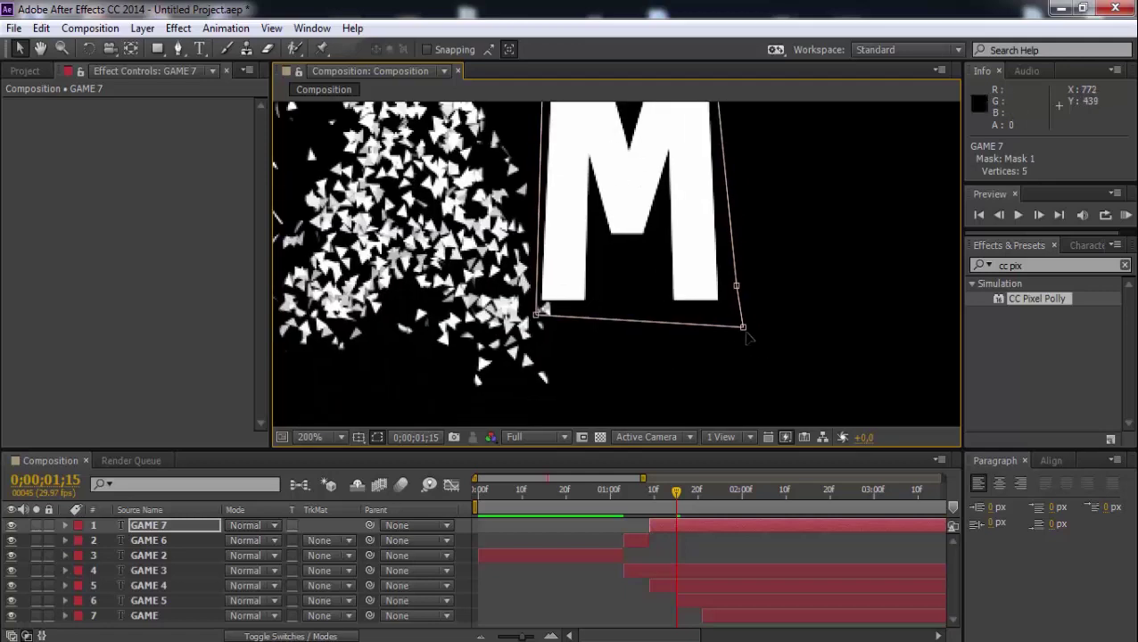
pyautogui.moveTo(743, 330); pyautogui.dragTo(718, 314)
# Step: Split at the M, then move the mask onto the E and split again for GAME 8
pyautogui.click(41, 27)
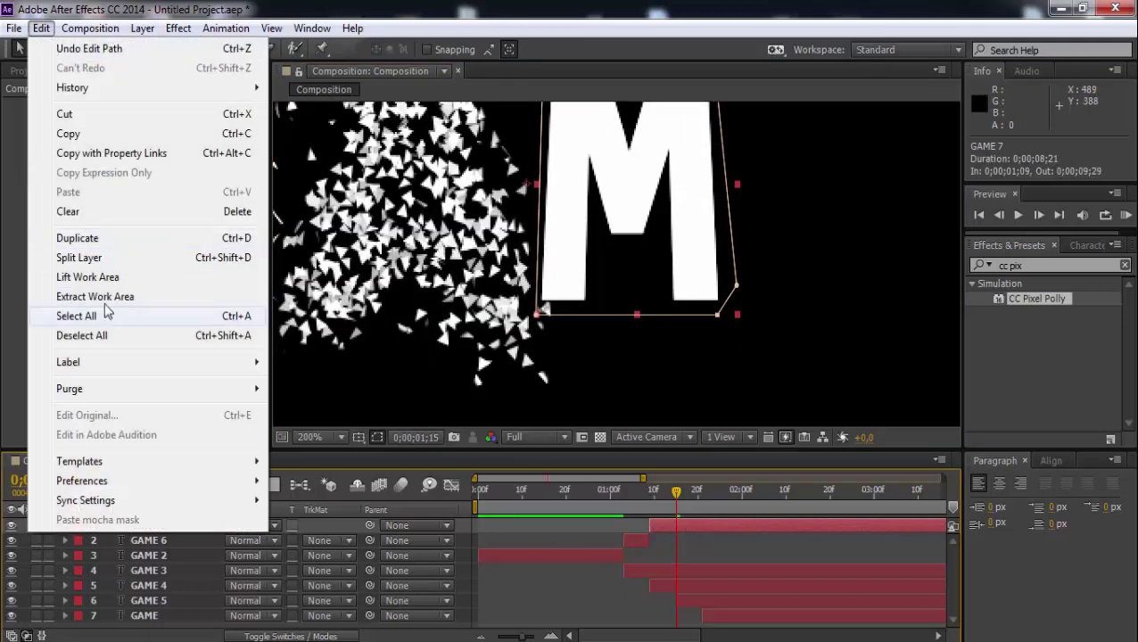
pyautogui.click(89, 257)
pyautogui.moveTo(675, 497); pyautogui.dragTo(701, 496)
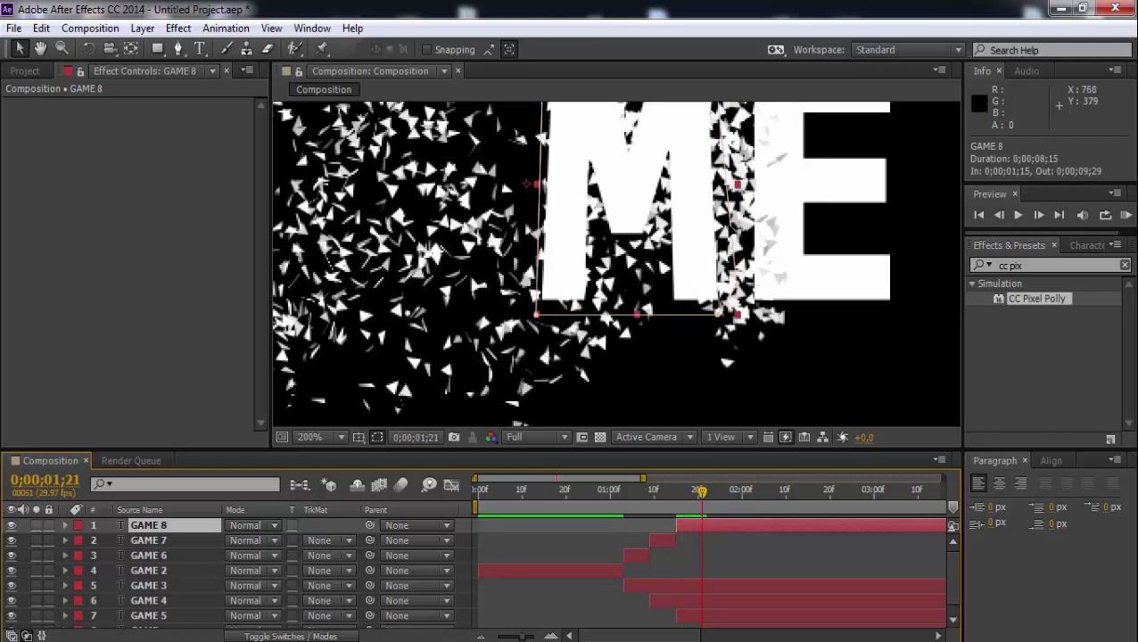
pyautogui.scroll(-2, 624, 228)
pyautogui.scroll(2, 601, 254)
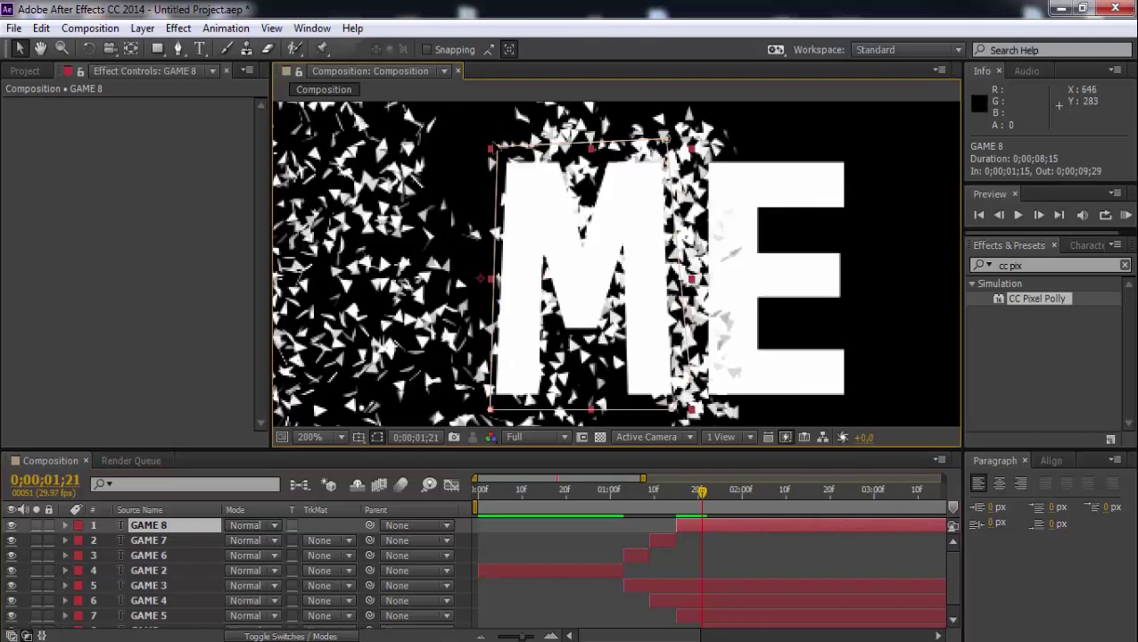
pyautogui.moveTo(490, 142); pyautogui.dragTo(696, 142)
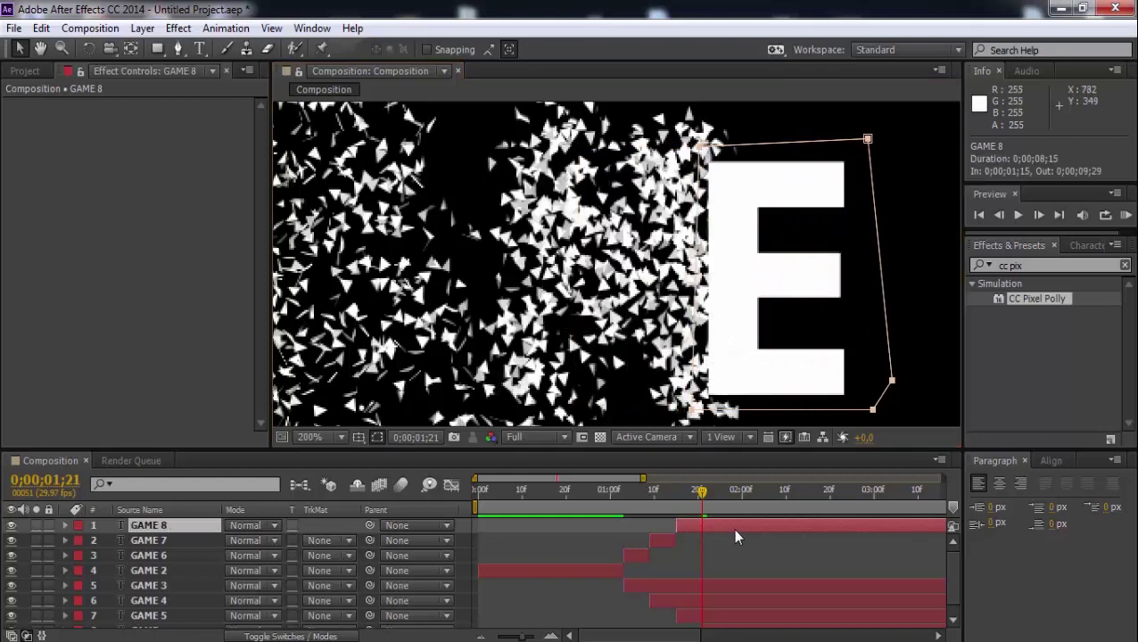
pyautogui.click(41, 28)
pyautogui.click(84, 263)
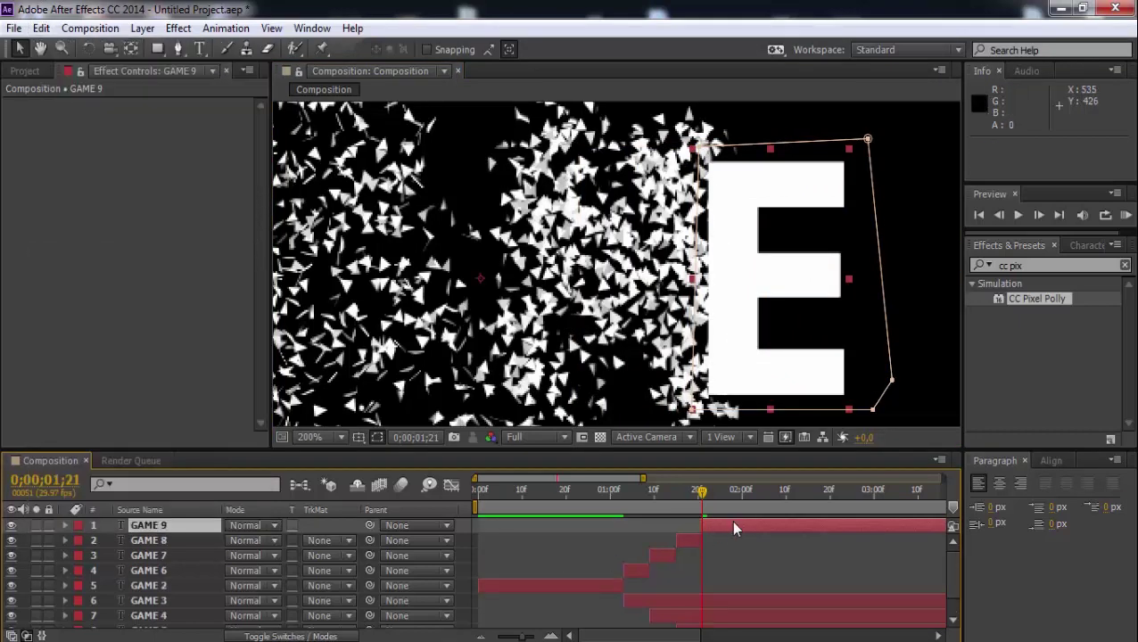
# Step: Delete the extra GAME 9 split and extend GAME 6, 7 and 8 back to 0:00
pyautogui.press('Delete')
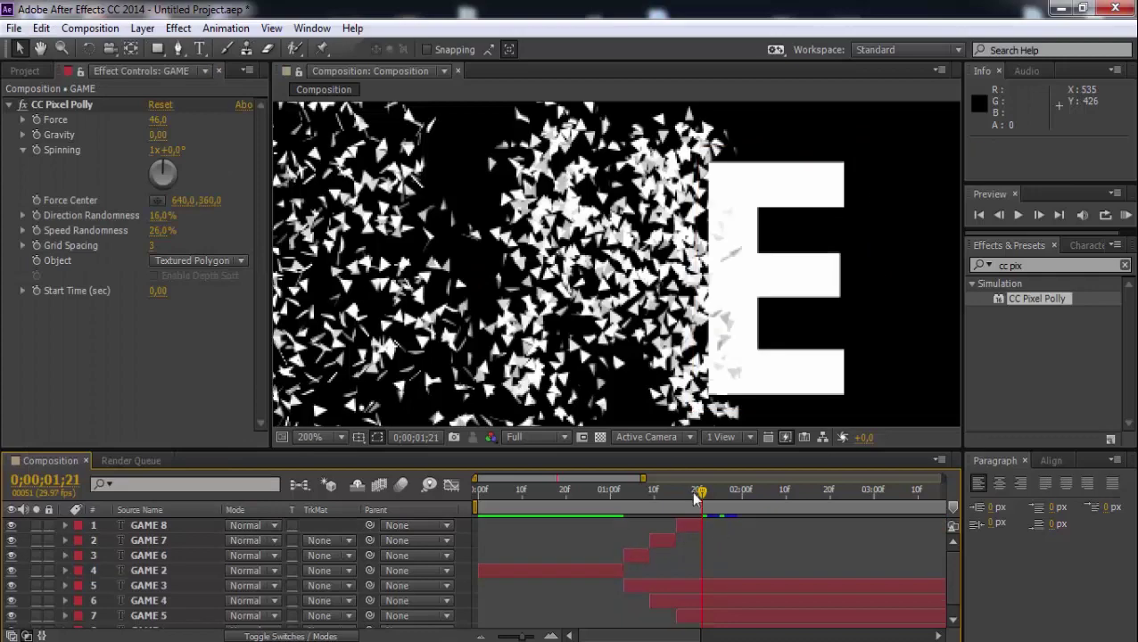
pyautogui.moveTo(701, 495)
pyautogui.mouseDown()
pyautogui.moveTo(641, 498)
pyautogui.moveTo(730, 500)
pyautogui.moveTo(447, 514)
pyautogui.mouseUp()
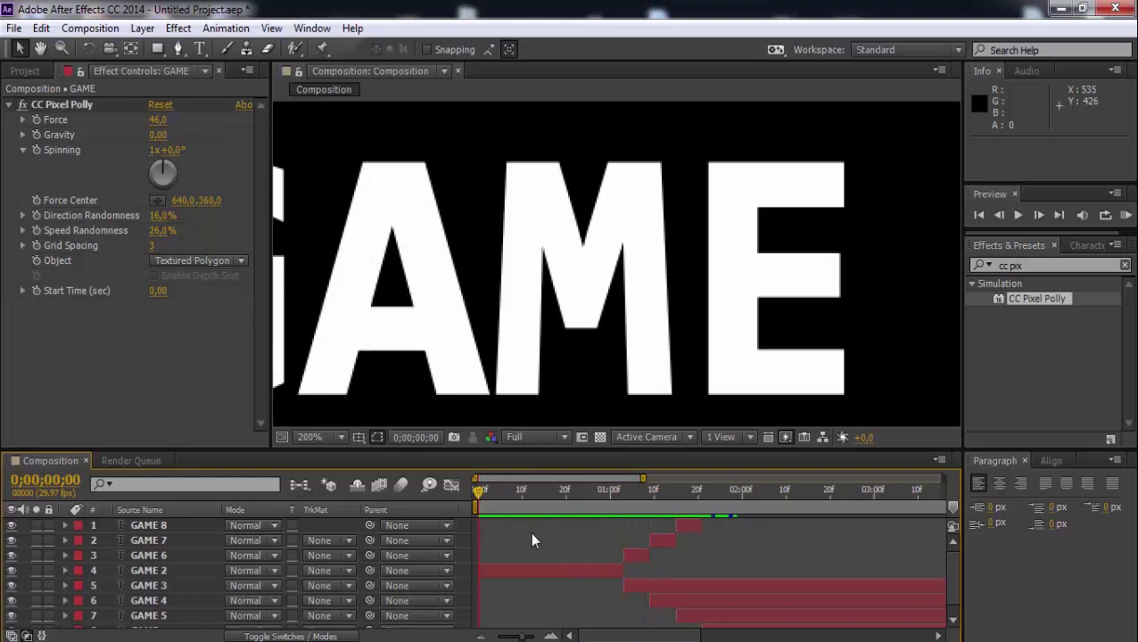
pyautogui.moveTo(624, 554); pyautogui.dragTo(404, 546)
pyautogui.moveTo(648, 542); pyautogui.dragTo(476, 541)
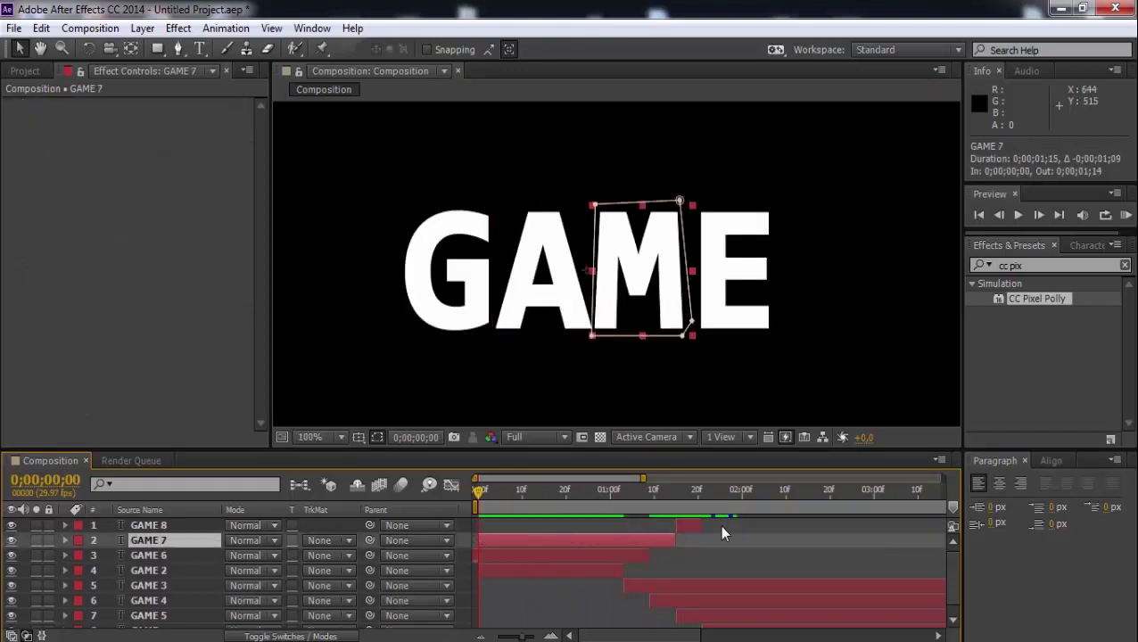
pyautogui.moveTo(676, 524); pyautogui.dragTo(477, 526)
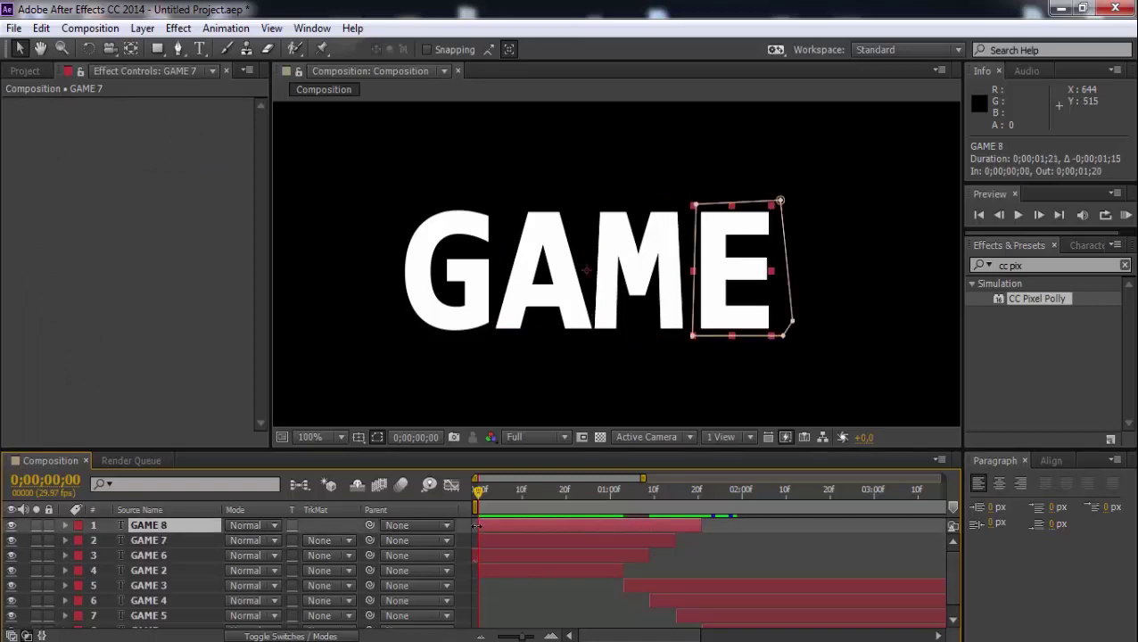
# Step: Scrub through the shatter animation and set the viewer magnification to Fit
pyautogui.moveTo(575, 496)
pyautogui.mouseDown()
pyautogui.moveTo(782, 506)
pyautogui.moveTo(499, 496)
pyautogui.moveTo(646, 502)
pyautogui.mouseUp()
pyautogui.click(314, 437)
pyautogui.click(326, 134)
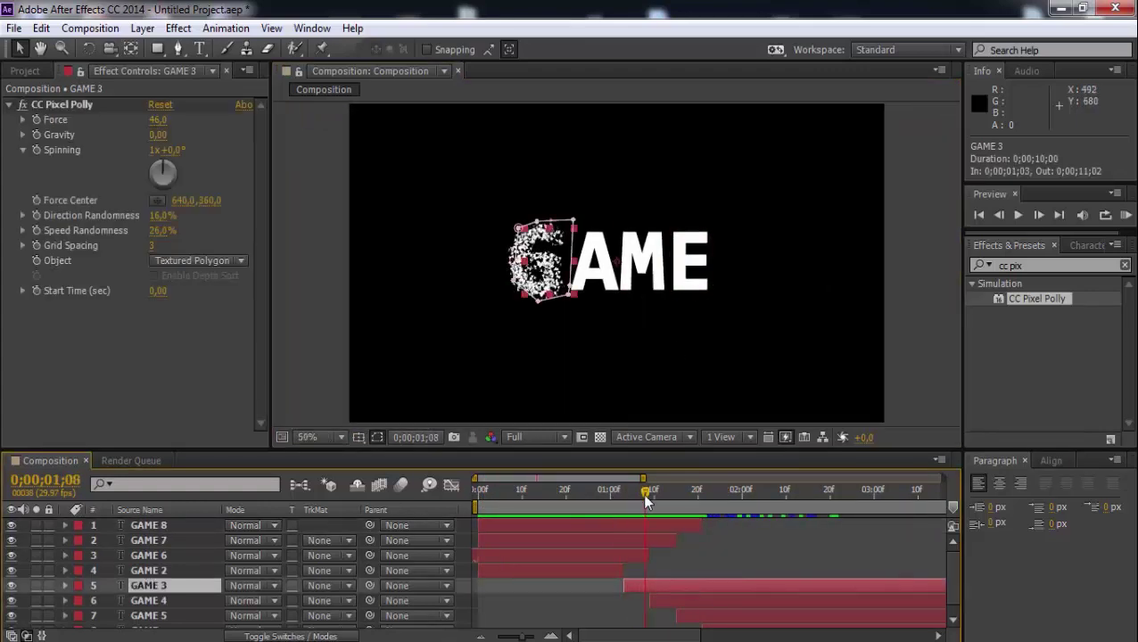
# Step: Place the Pixel Polly force centres for GAME 3 on the G and GAME 4 on the A
pyautogui.click(157, 200)
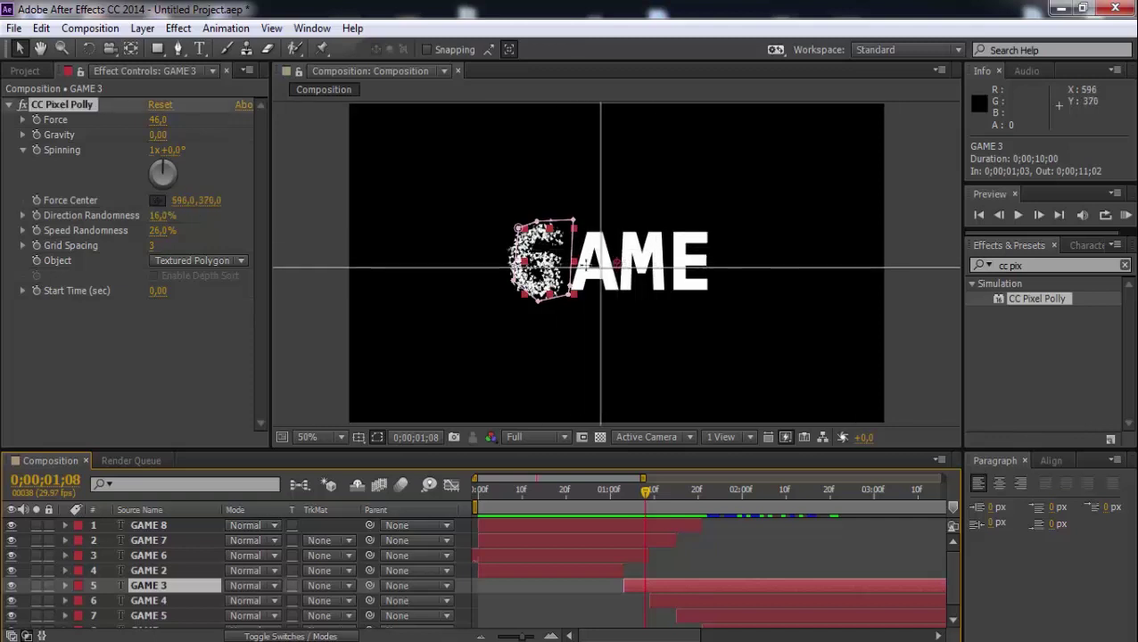
pyautogui.click(586, 267)
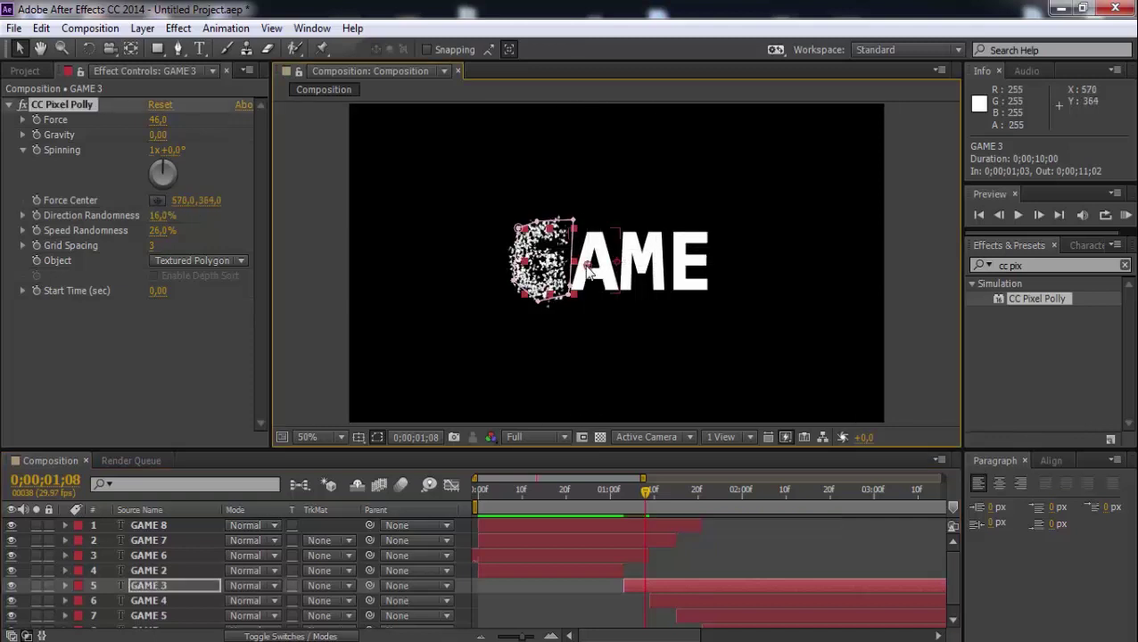
pyautogui.click(675, 600)
pyautogui.moveTo(643, 497); pyautogui.dragTo(676, 511)
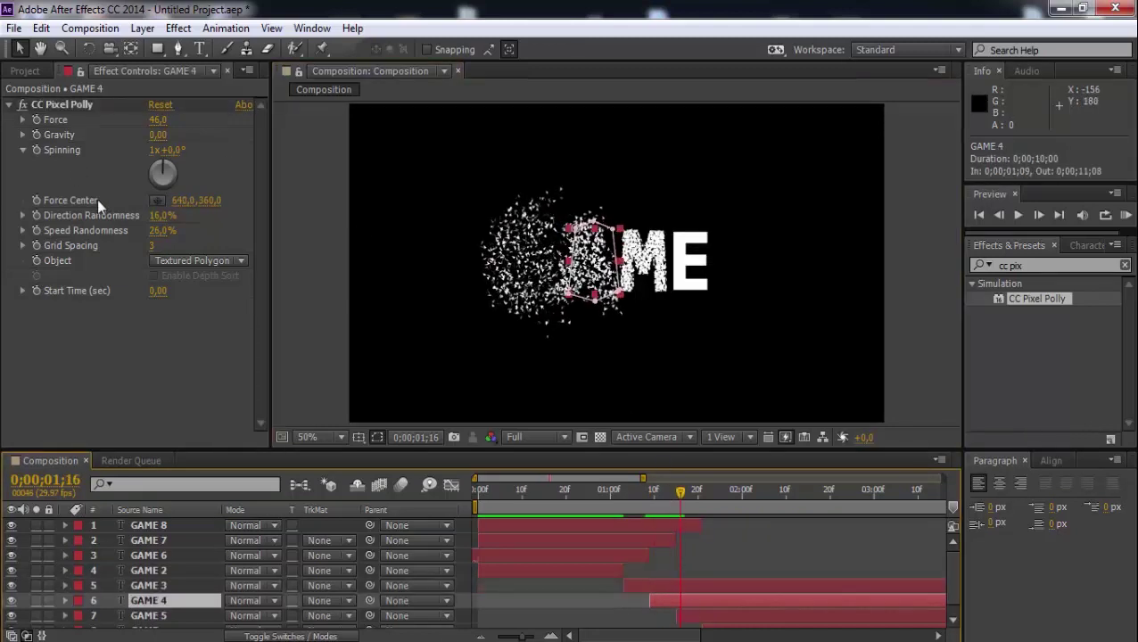
pyautogui.click(157, 200)
pyautogui.click(605, 264)
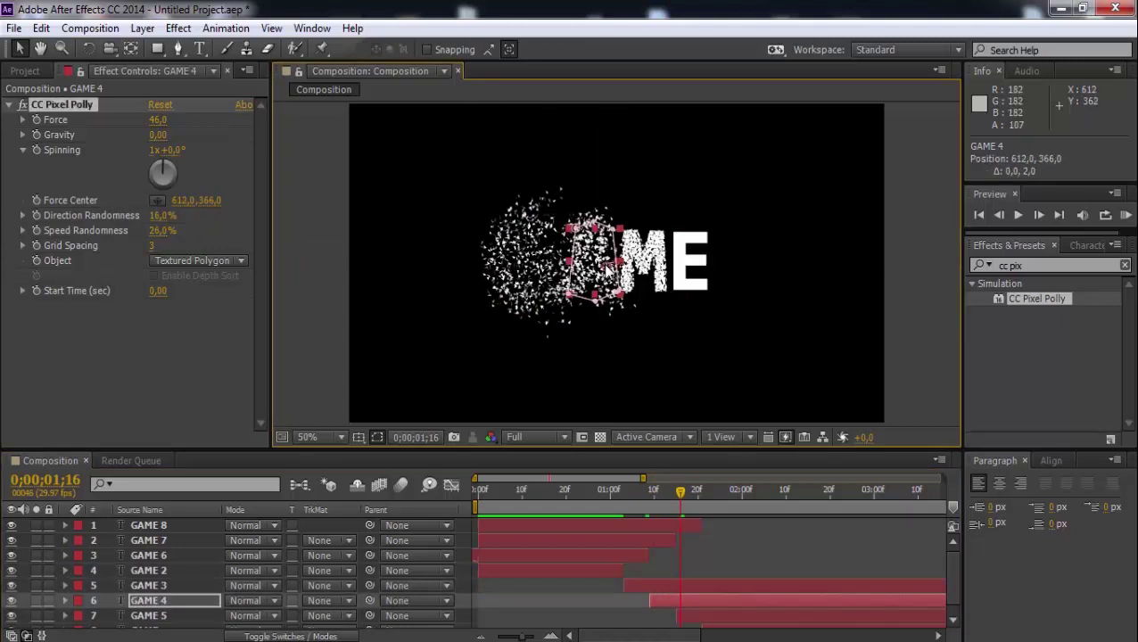
# Step: At full-size view, move GAME 3's force centre further left on the G
pyautogui.click(661, 588)
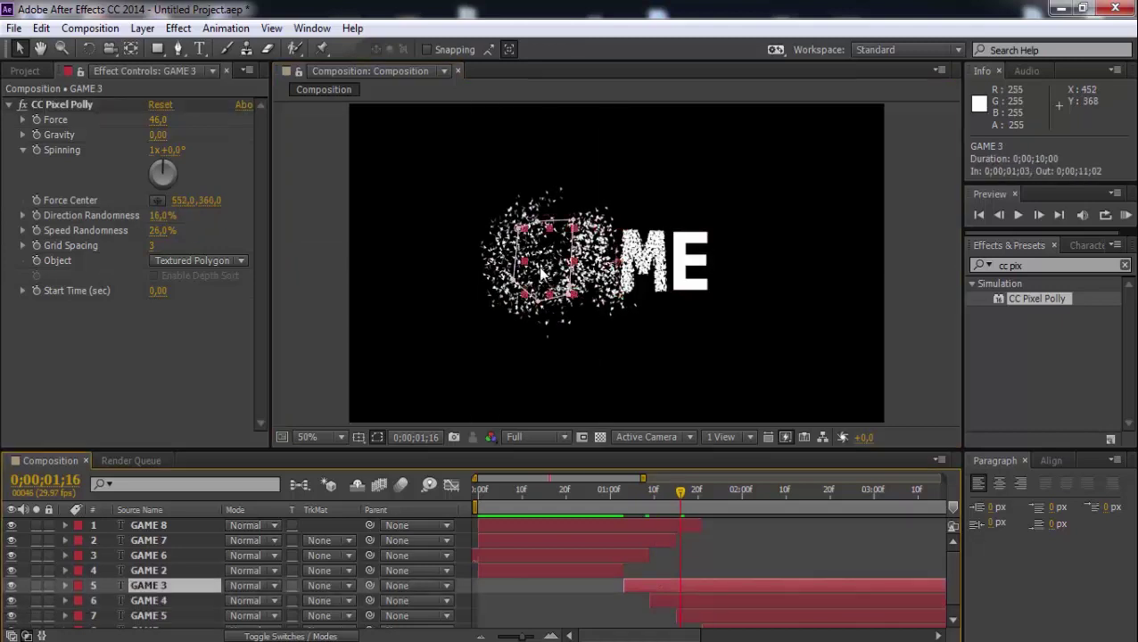
pyautogui.press('/')
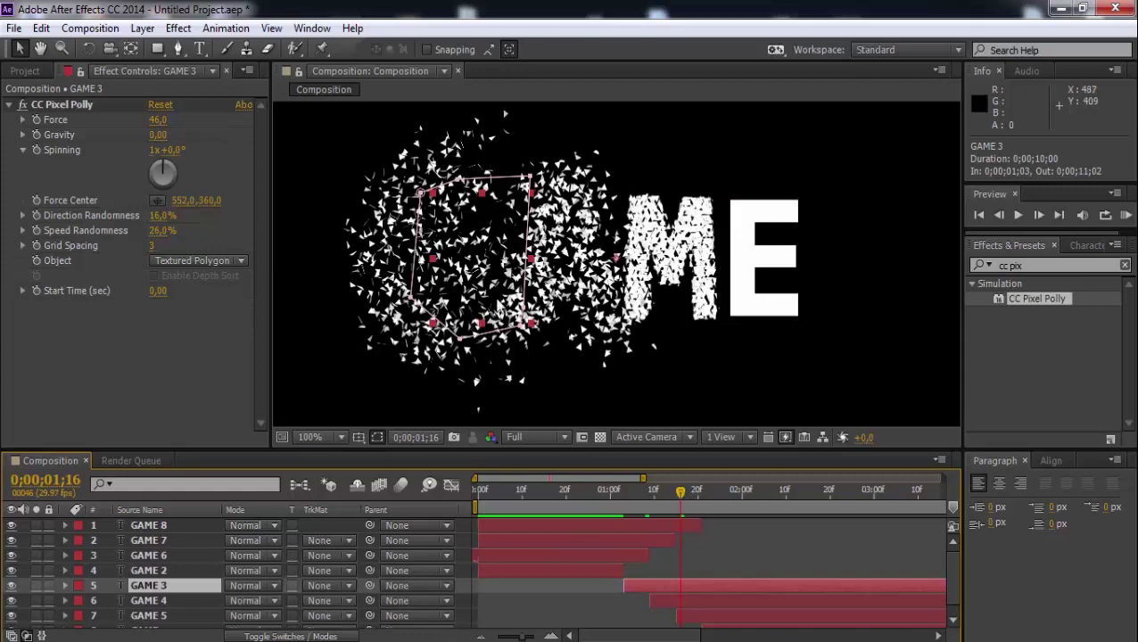
pyautogui.click(151, 203)
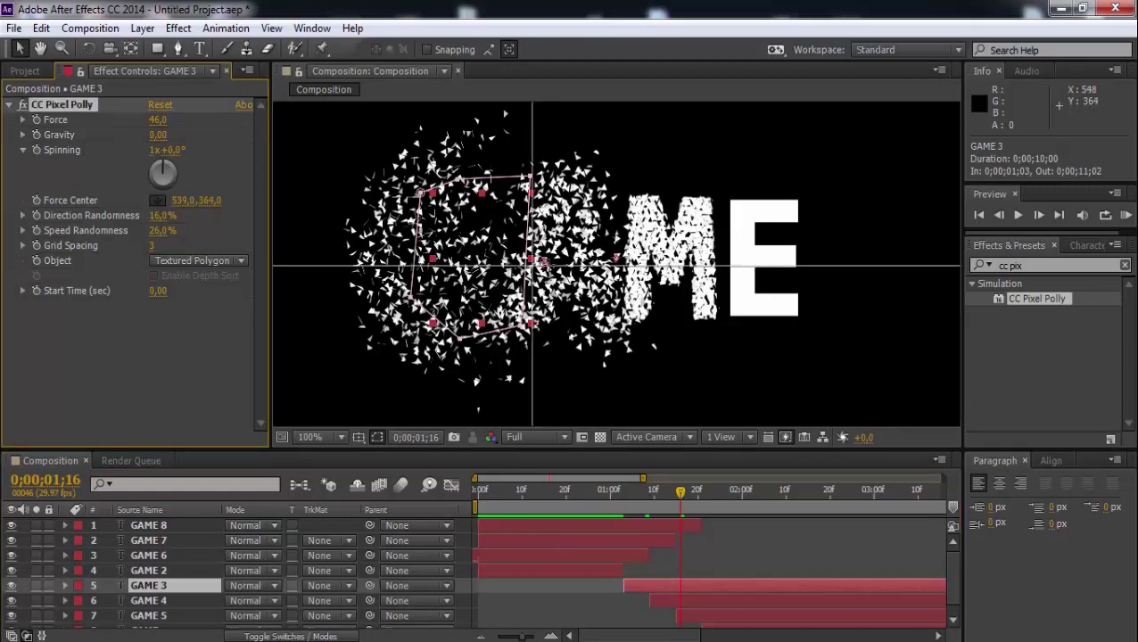
pyautogui.click(477, 266)
pyautogui.moveTo(477, 266); pyautogui.dragTo(472, 266)
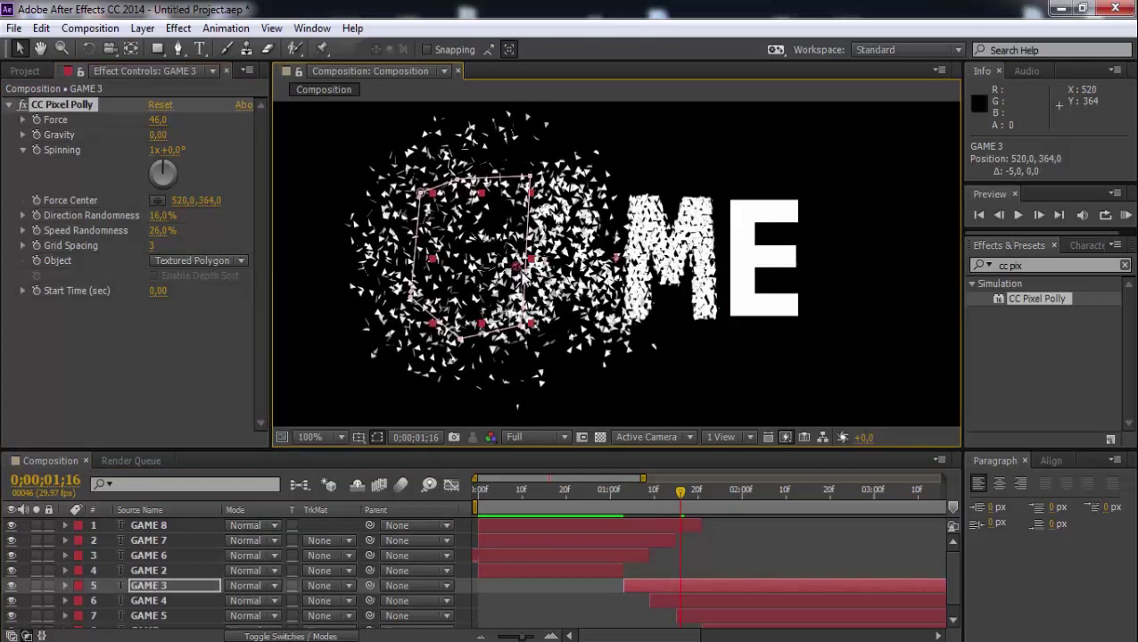
# Step: Move GAME 5's shatter force centre onto the M
pyautogui.click(682, 604)
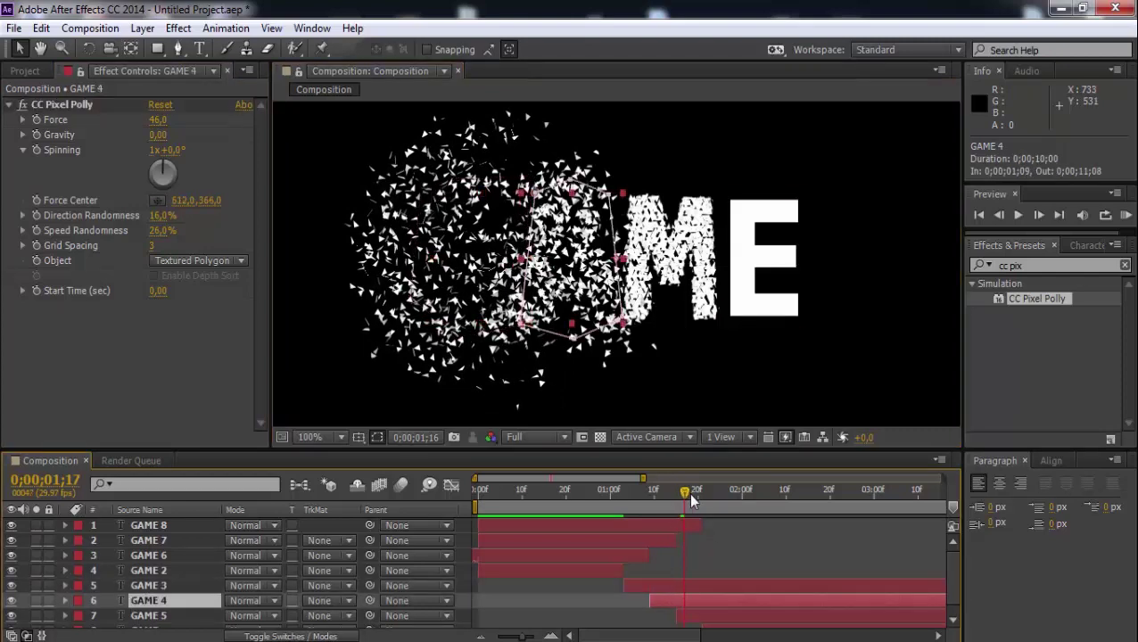
pyautogui.moveTo(692, 501); pyautogui.dragTo(707, 503)
pyautogui.click(734, 619)
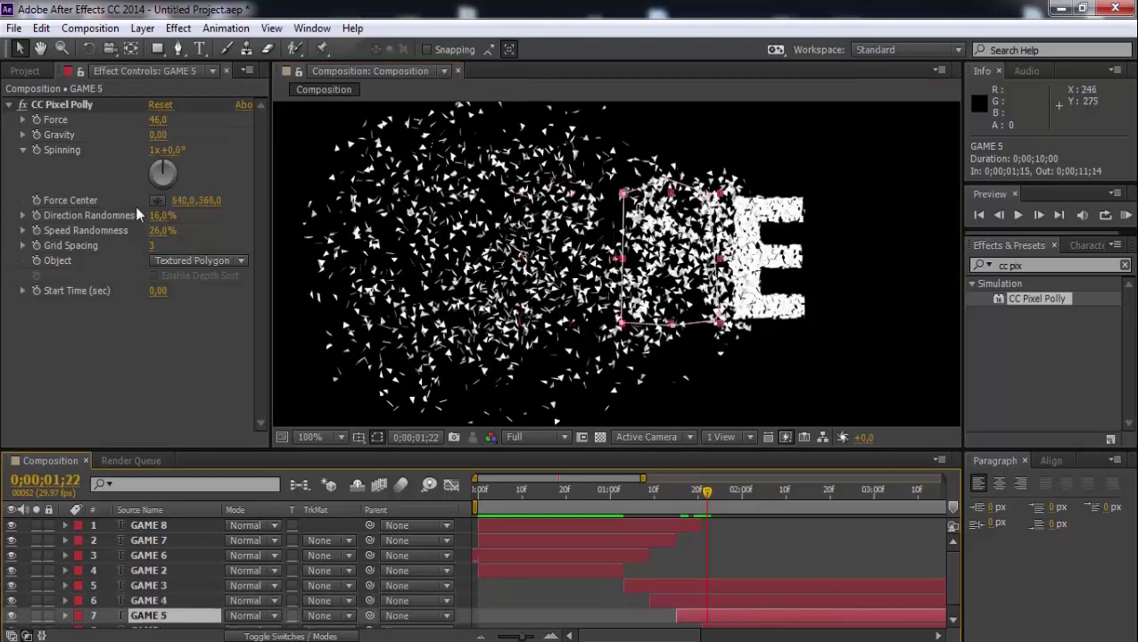
pyautogui.moveTo(617, 260); pyautogui.dragTo(635, 266)
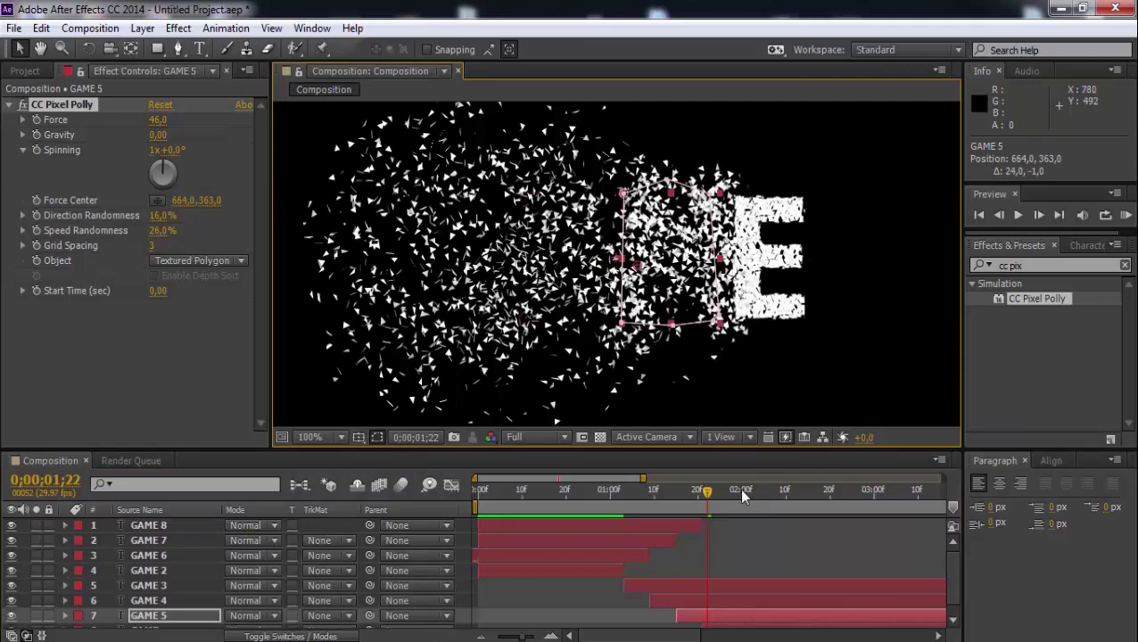
# Step: Set the bottom GAME layer's force centre on the E and check the full dispersal
pyautogui.moveTo(722, 493); pyautogui.dragTo(736, 490)
pyautogui.scroll(-1, 744, 563)
pyautogui.click(754, 624)
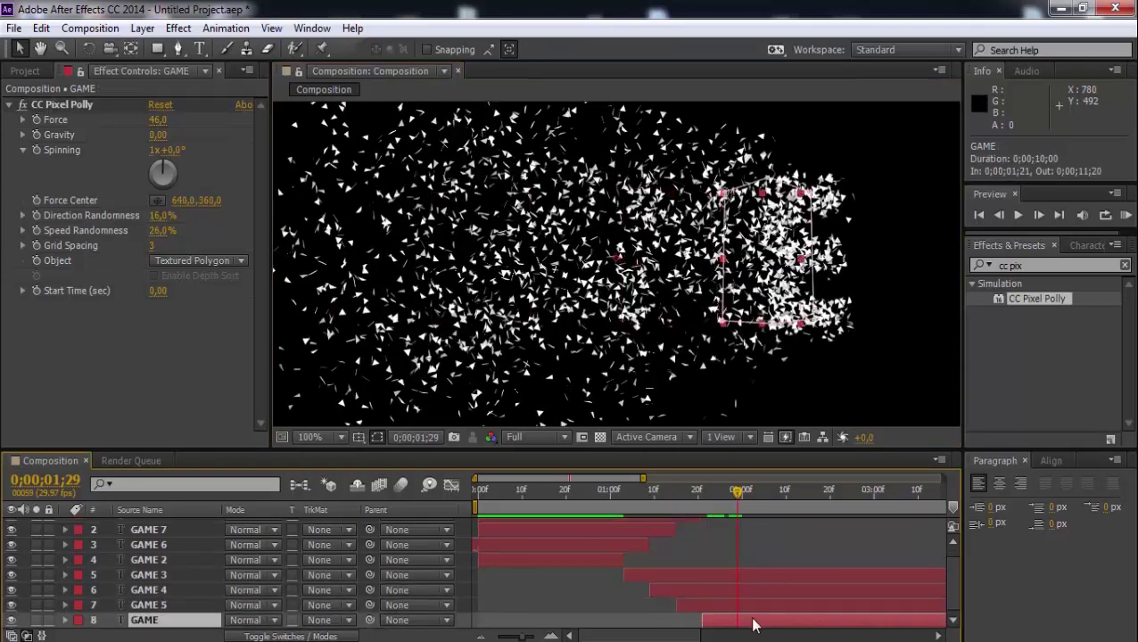
pyautogui.click(157, 199)
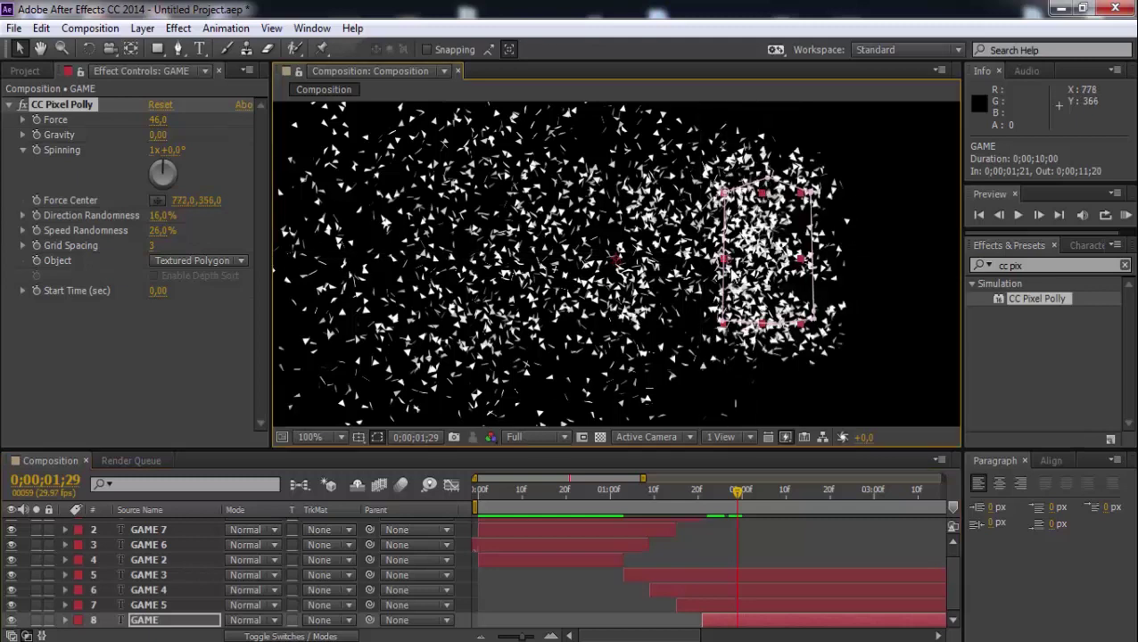
pyautogui.moveTo(731, 263)
pyautogui.mouseDown()
pyautogui.moveTo(741, 265)
pyautogui.moveTo(716, 265)
pyautogui.mouseUp()
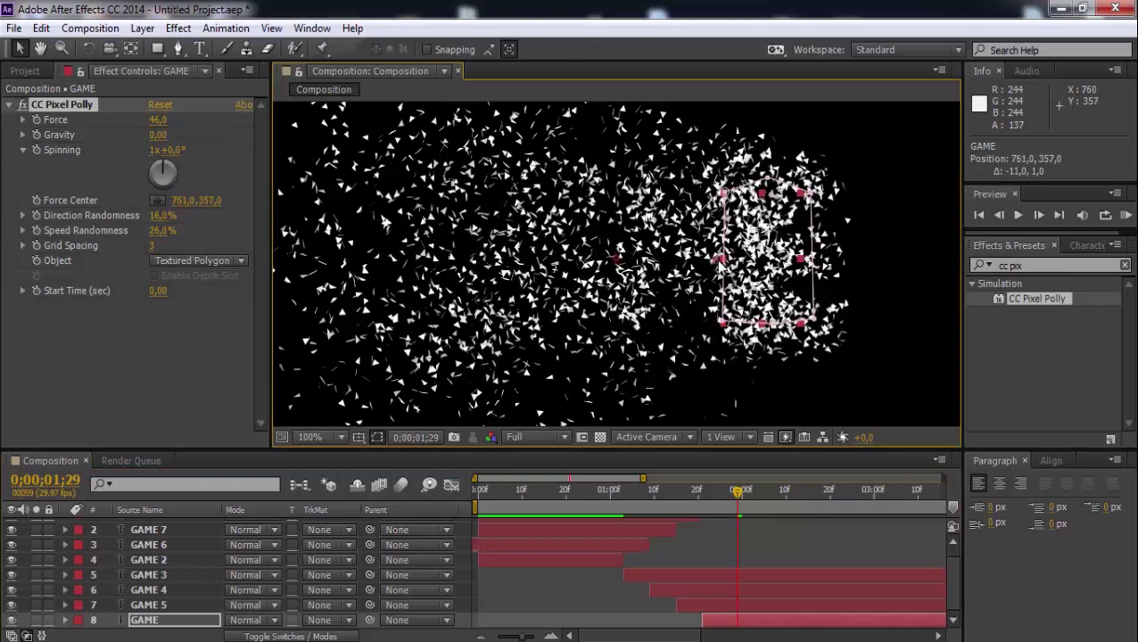
pyautogui.moveTo(739, 497); pyautogui.dragTo(807, 499)
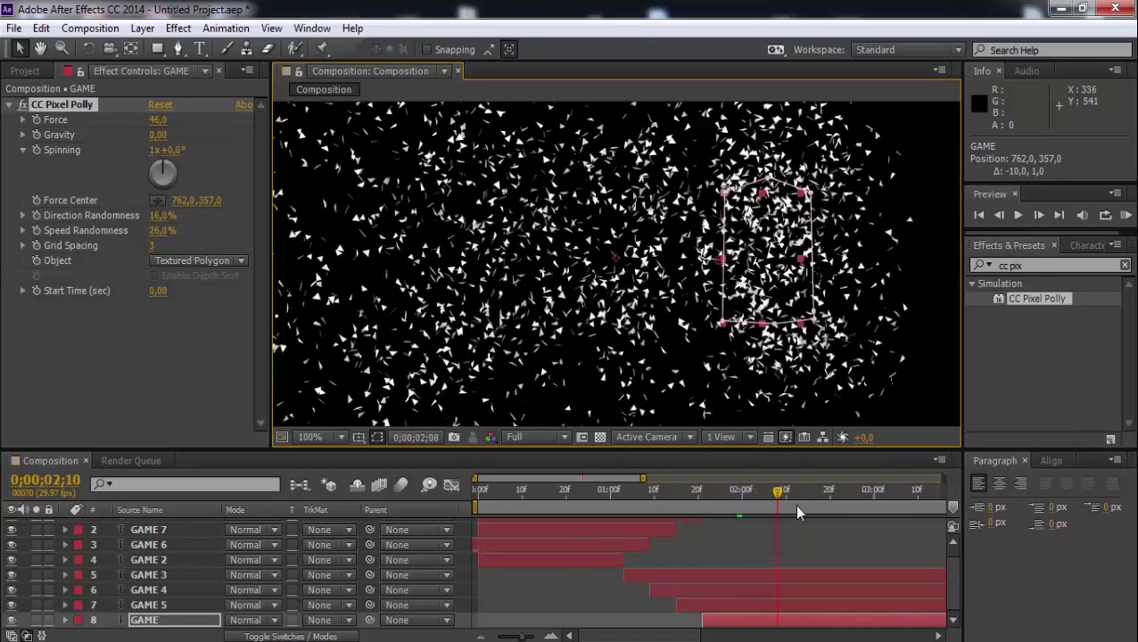
pyautogui.press(',')
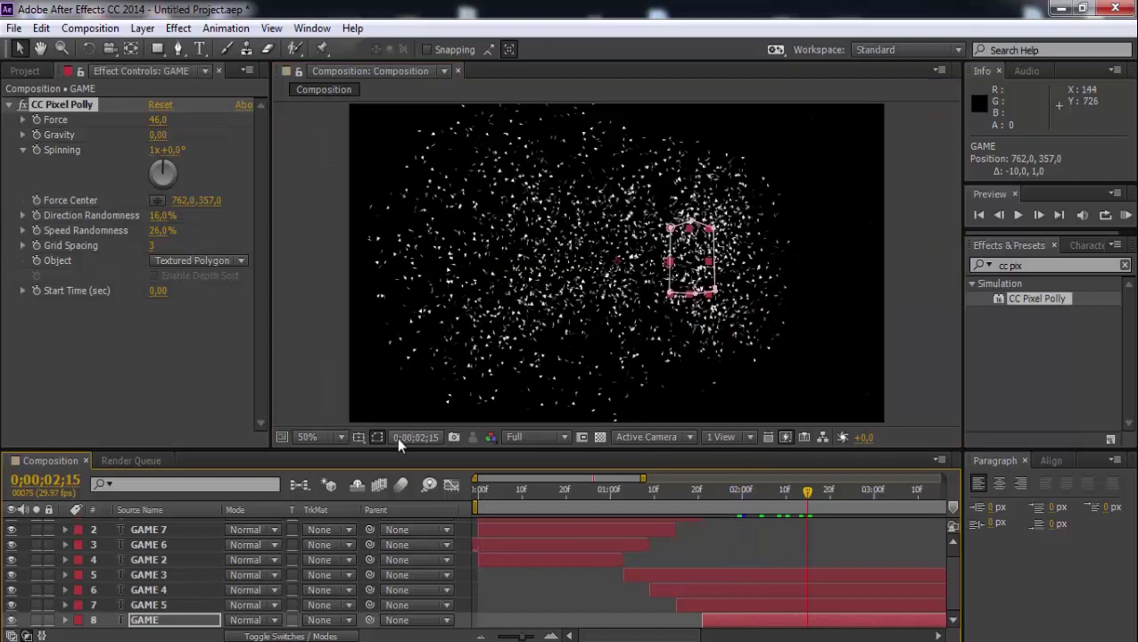
# Step: At frame zero, pre-compose all eight GAME letter layers into a comp named 'All'
pyautogui.click(325, 439)
pyautogui.click(328, 132)
pyautogui.click(540, 493)
pyautogui.press('Home')
pyautogui.click(146, 559)
pyautogui.scroll(1, 150, 559)
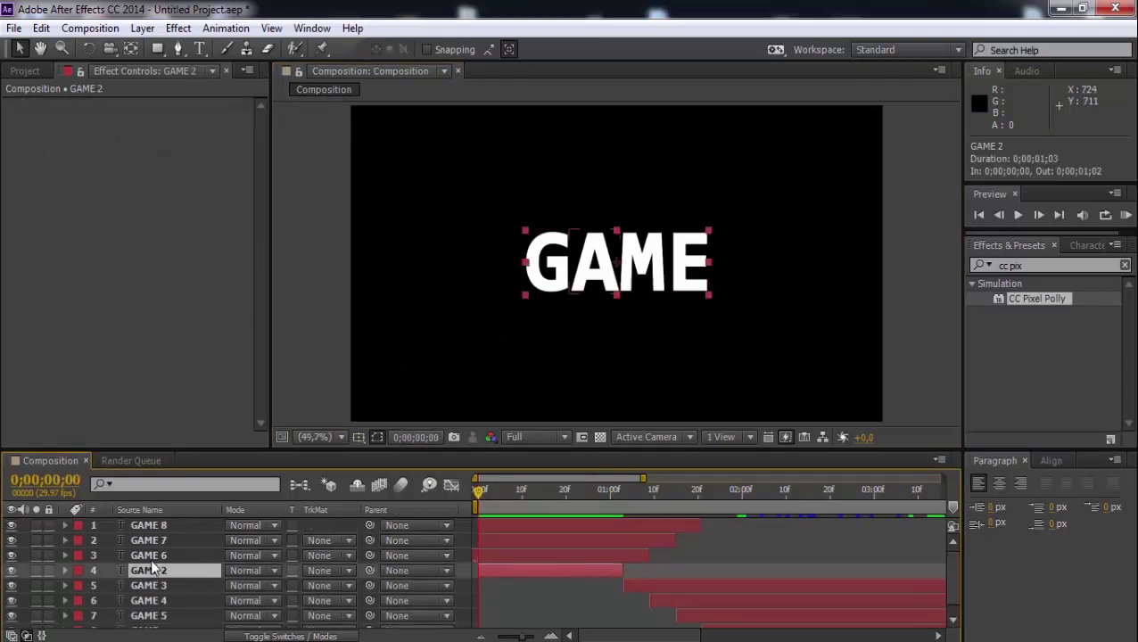
pyautogui.hotkey('ctrl', 'a')
pyautogui.rightClick(152, 563)
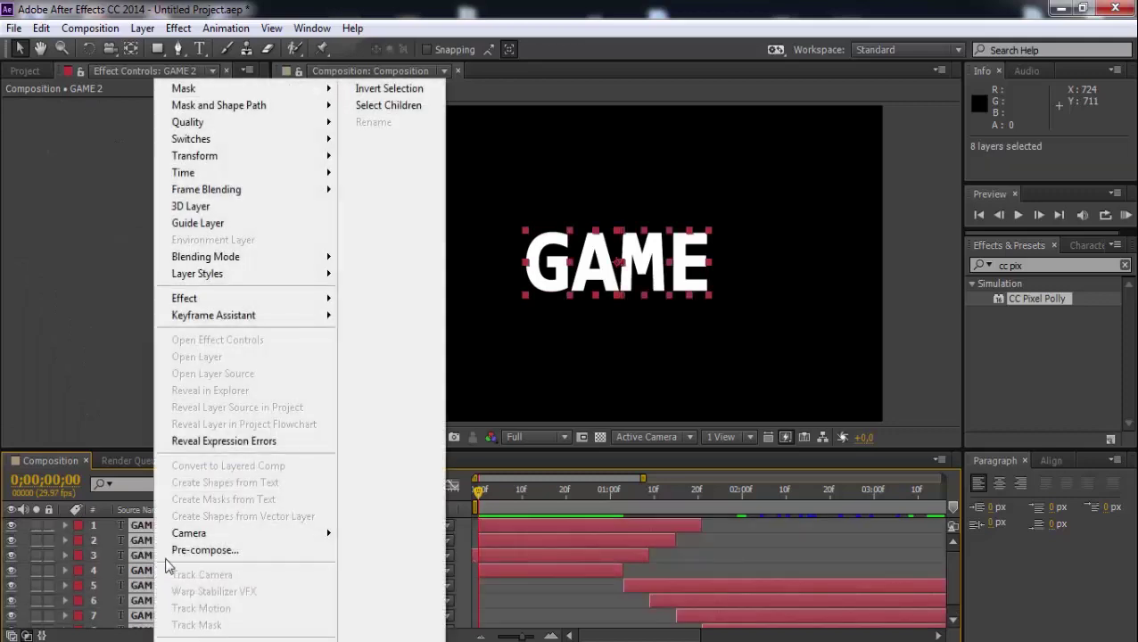
pyautogui.click(194, 553)
pyautogui.write('All')
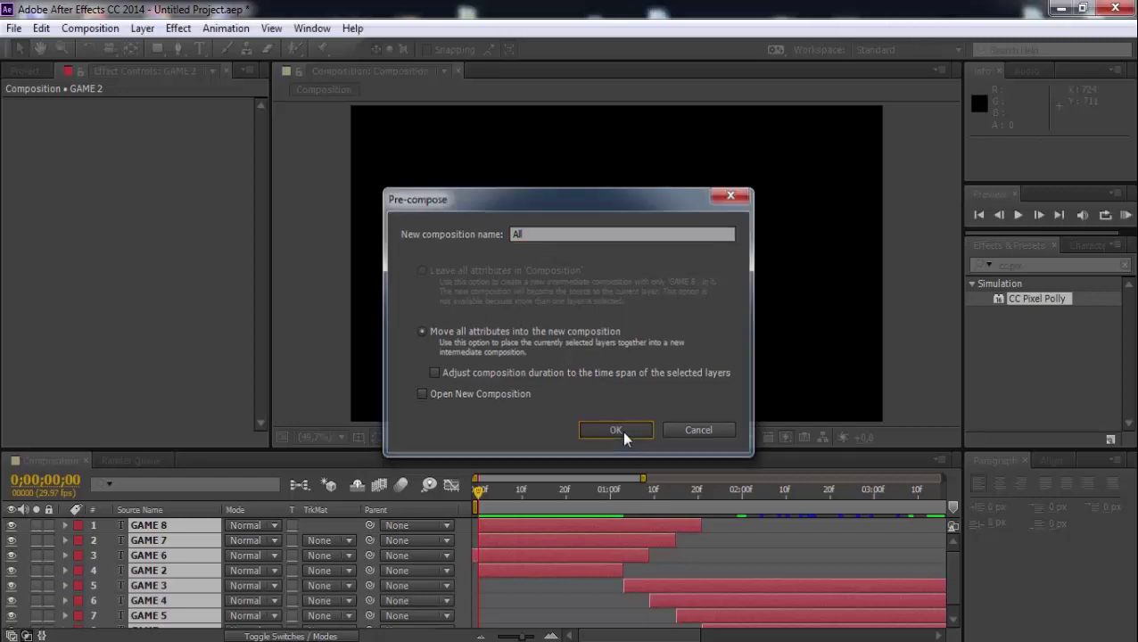
pyautogui.click(622, 430)
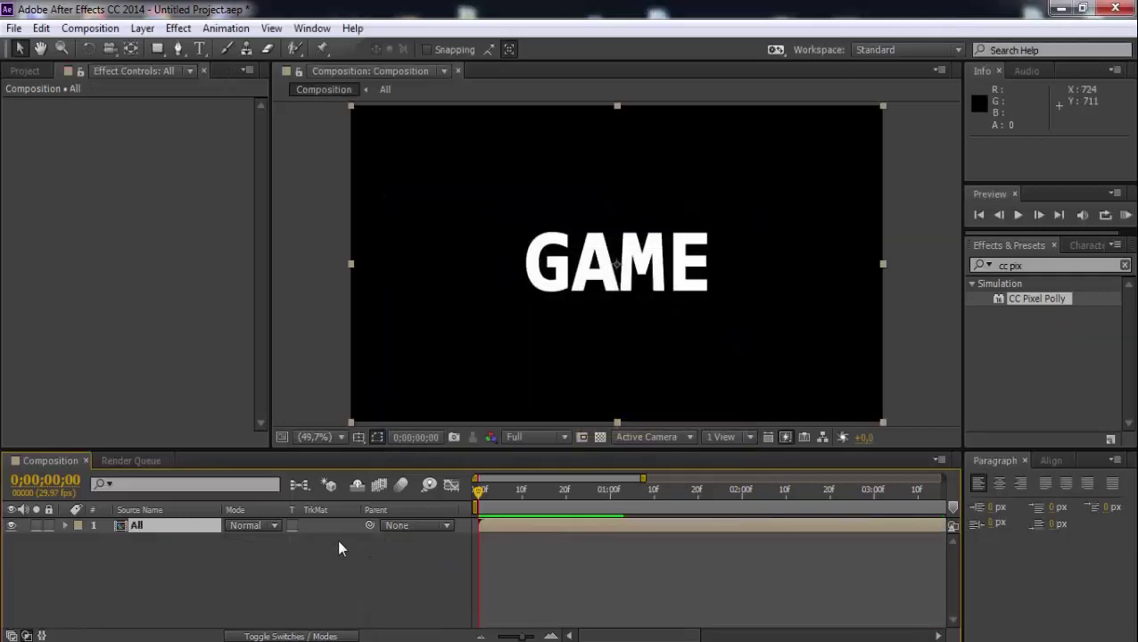
# Step: Import the gold bokeh JPEG and place it below the All layer
pyautogui.click(38, 70)
pyautogui.click(123, 308)
pyautogui.doubleClick(123, 310)
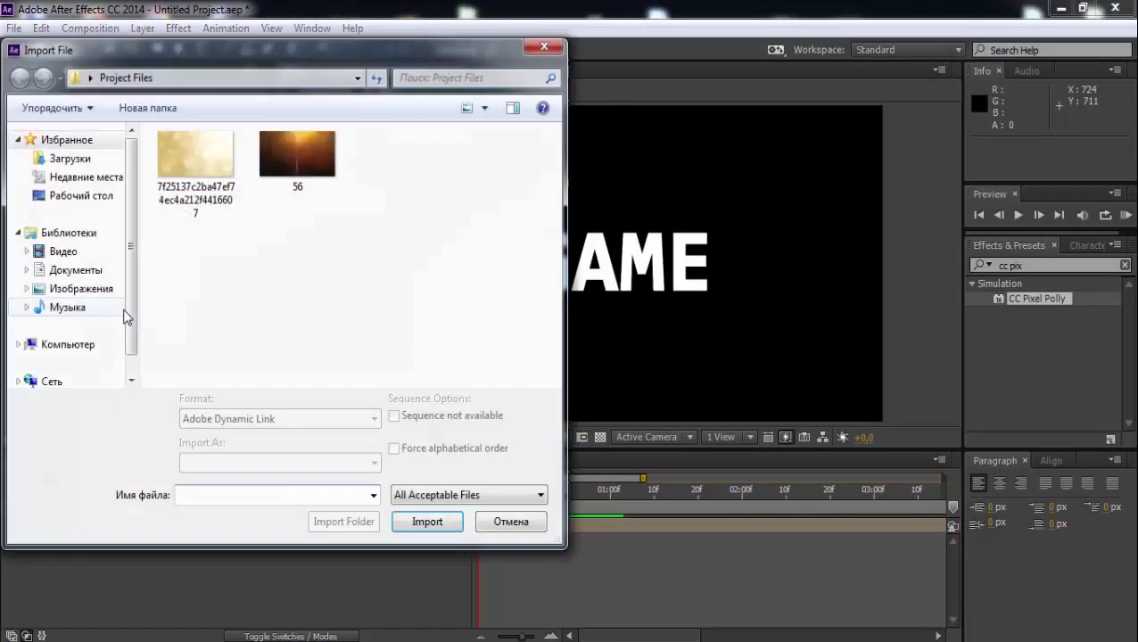
pyautogui.click(195, 169)
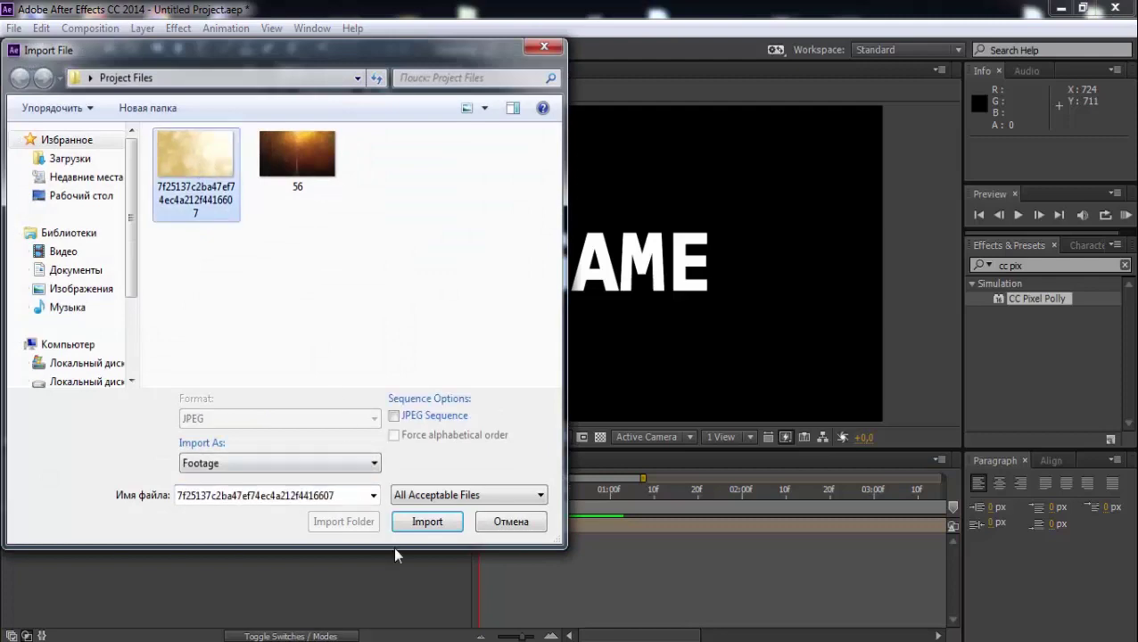
pyautogui.click(423, 522)
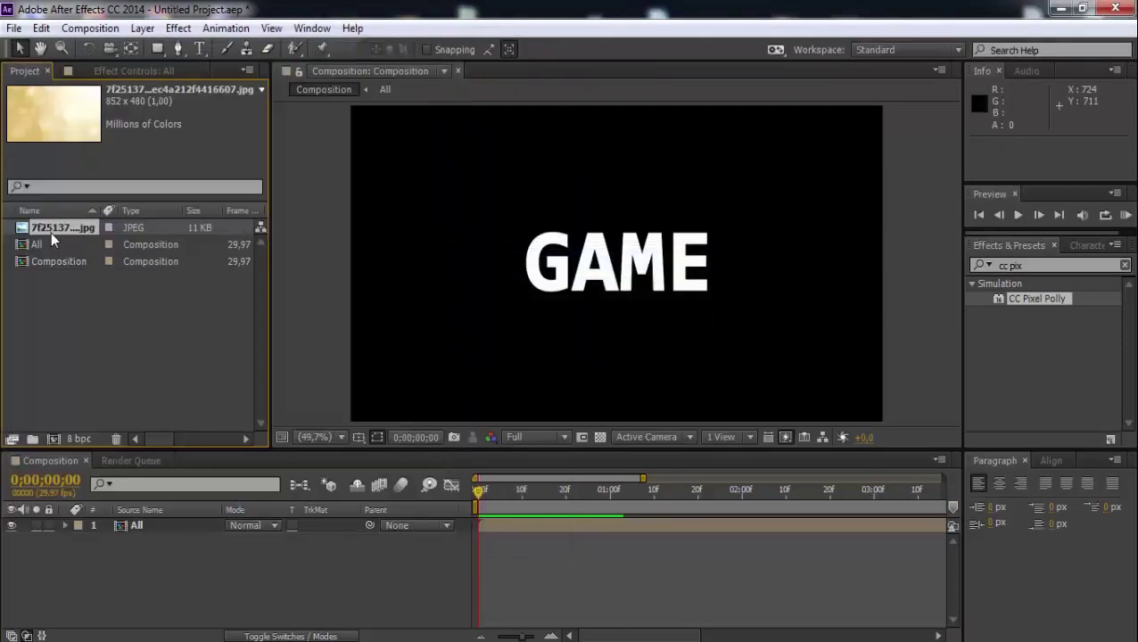
pyautogui.moveTo(51, 230); pyautogui.dragTo(190, 592)
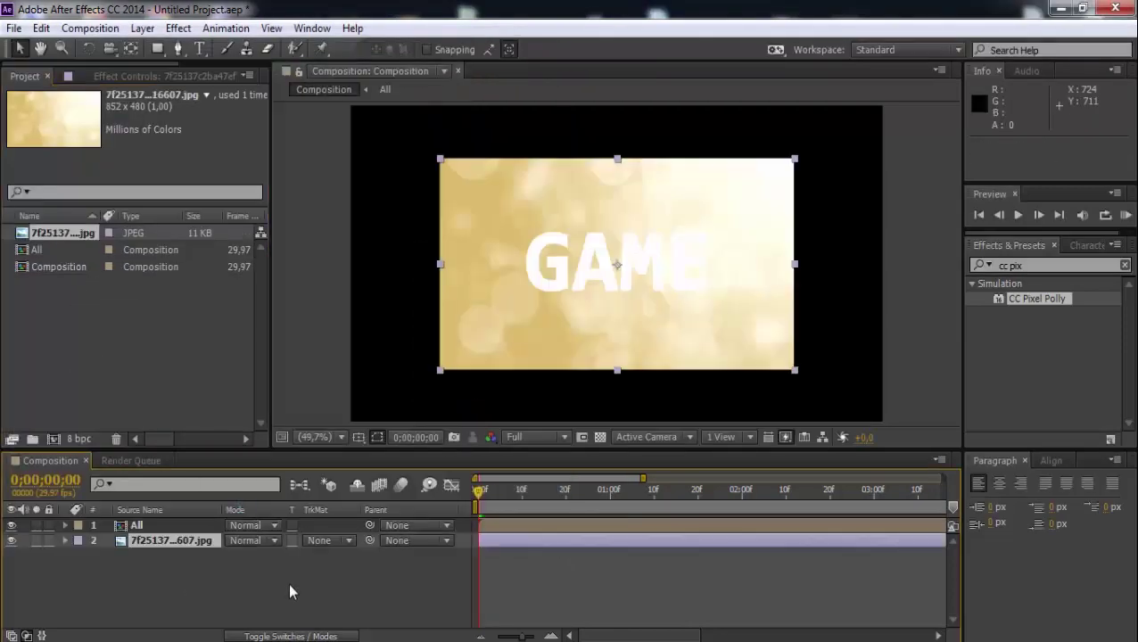
pyautogui.click(293, 579)
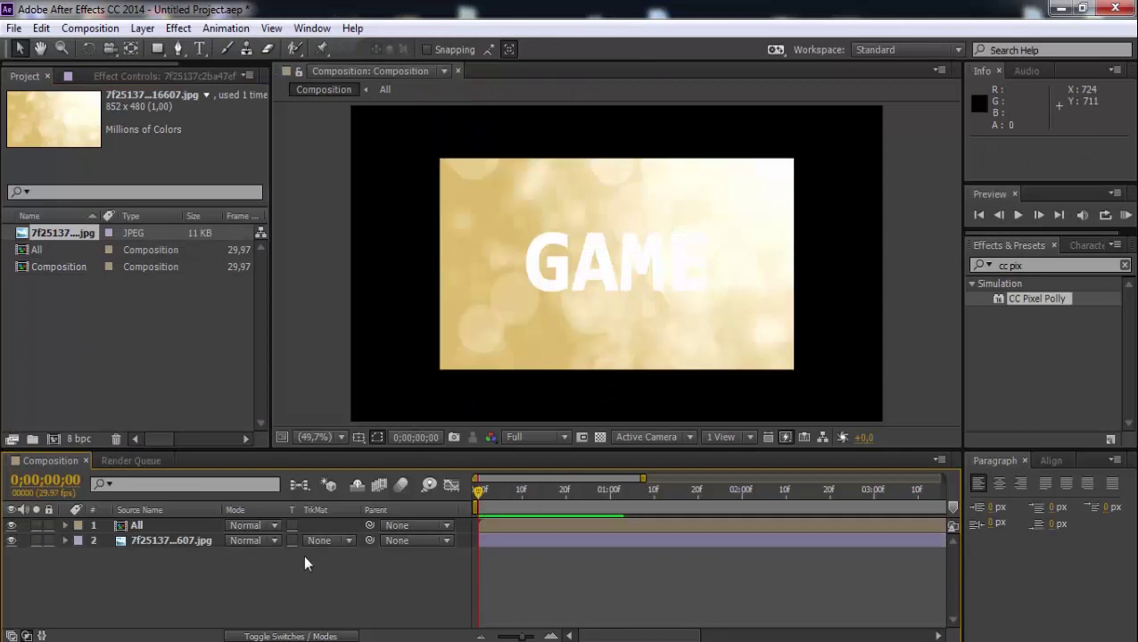
# Step: Scale the bokeh layer to 154% and set its track matte to All's alpha
pyautogui.click(156, 541)
pyautogui.press('s')
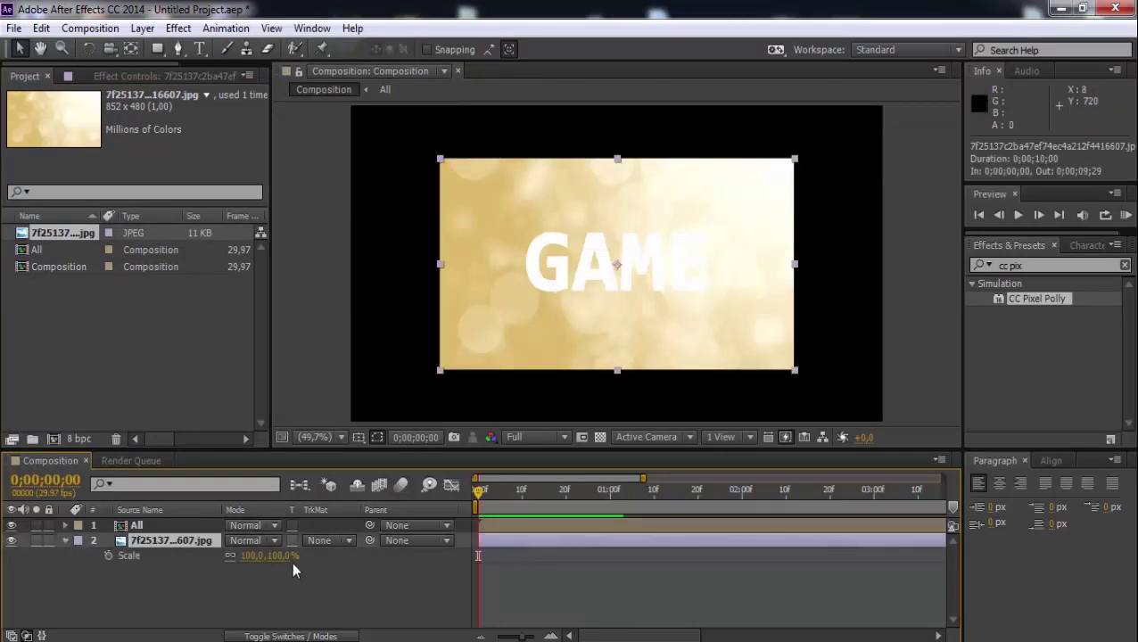
pyautogui.moveTo(283, 555); pyautogui.dragTo(325, 557)
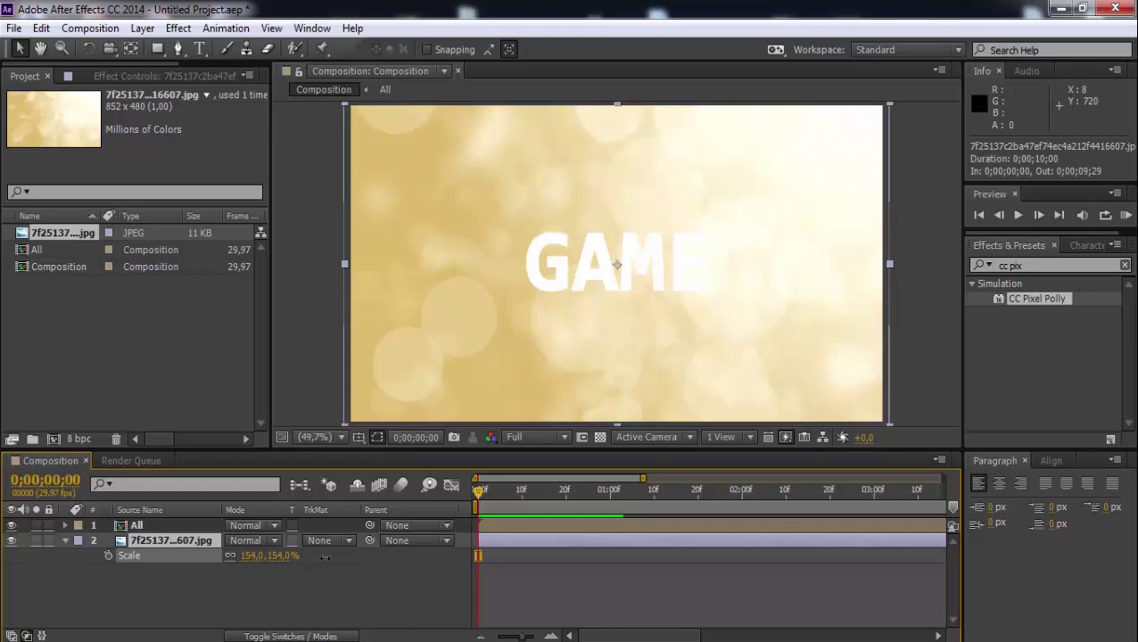
pyautogui.click(250, 592)
pyautogui.click(319, 541)
pyautogui.click(353, 463)
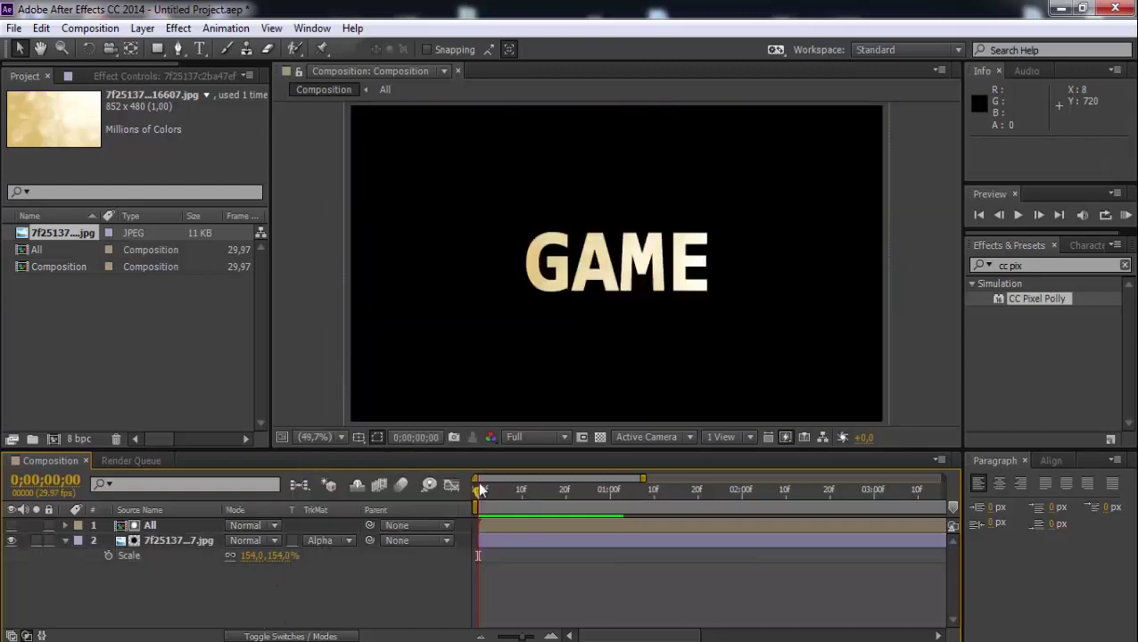
# Step: Pre-compose the All and gold bokeh layers into a comp named 'Final'
pyautogui.moveTo(481, 487)
pyautogui.mouseDown()
pyautogui.moveTo(904, 495)
pyautogui.moveTo(509, 530)
pyautogui.mouseUp()
pyautogui.moveTo(358, 606); pyautogui.dragTo(155, 513)
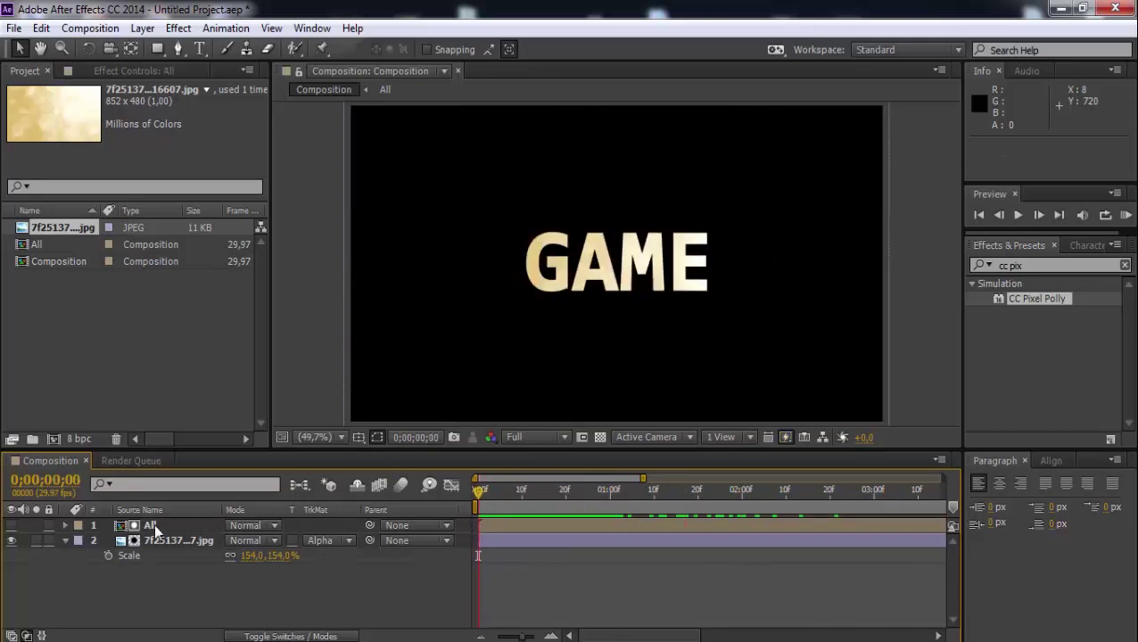
pyautogui.rightClick(176, 541)
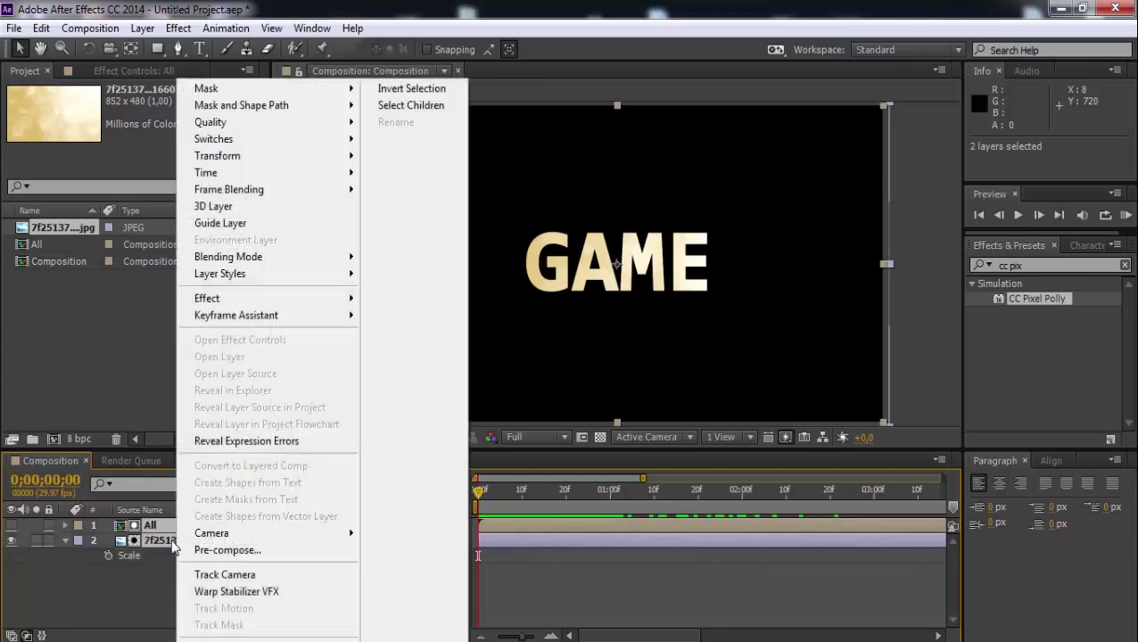
pyautogui.click(240, 548)
pyautogui.write('Final')
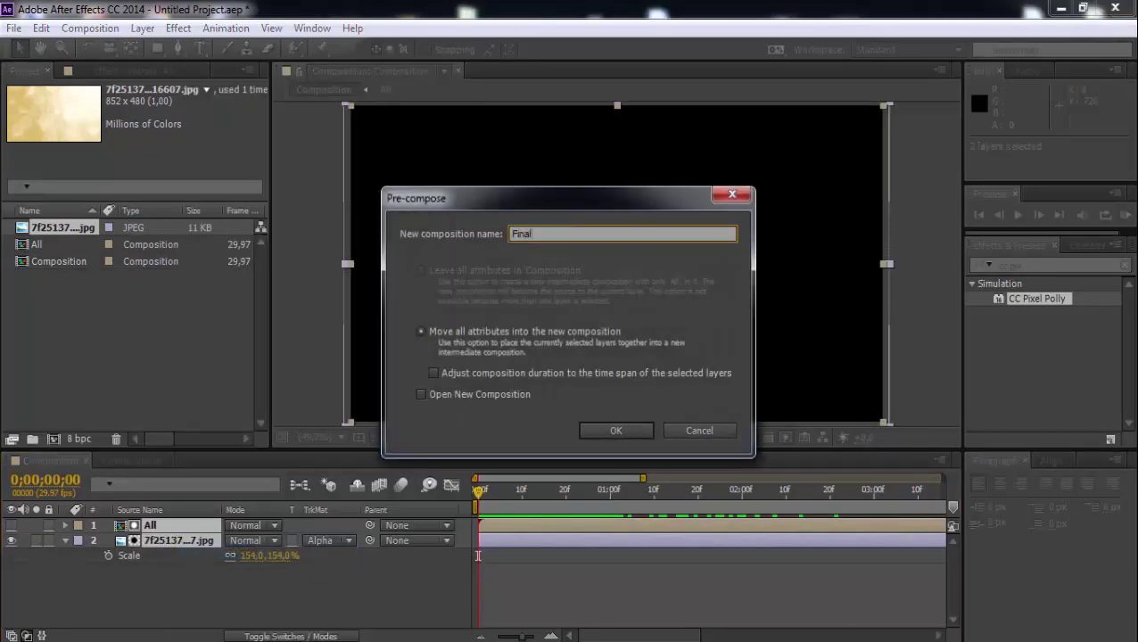
pyautogui.click(618, 428)
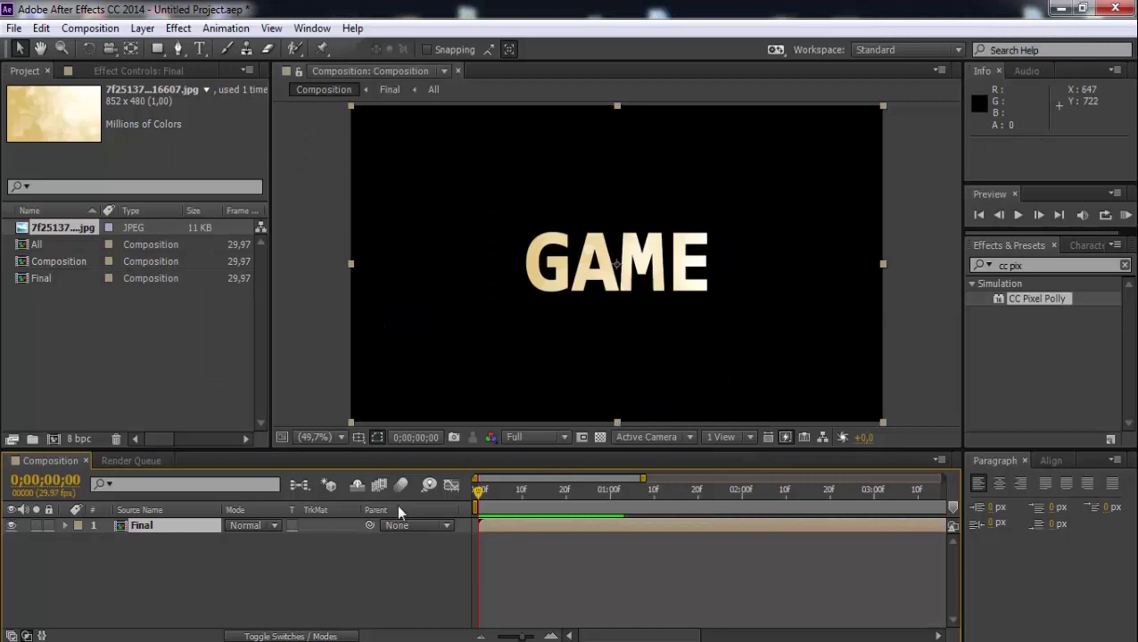
# Step: Search 'cc b' and apply CC Blobbylize to the Final layer
pyautogui.click(1043, 264)
pyautogui.write('c')
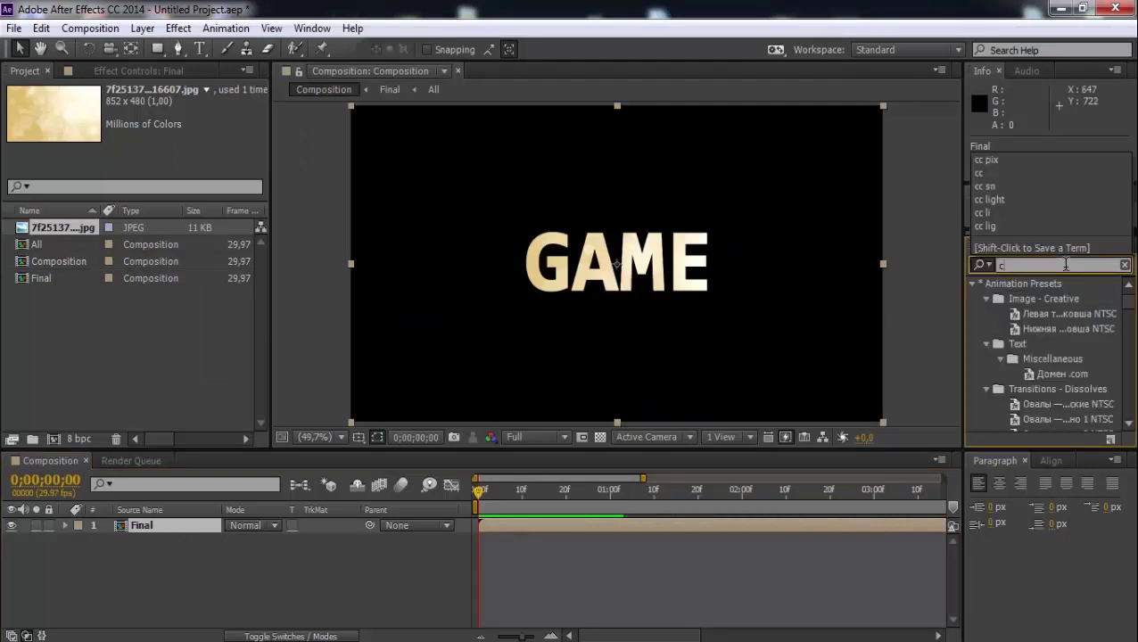
pyautogui.write('c b')
pyautogui.click(1038, 329)
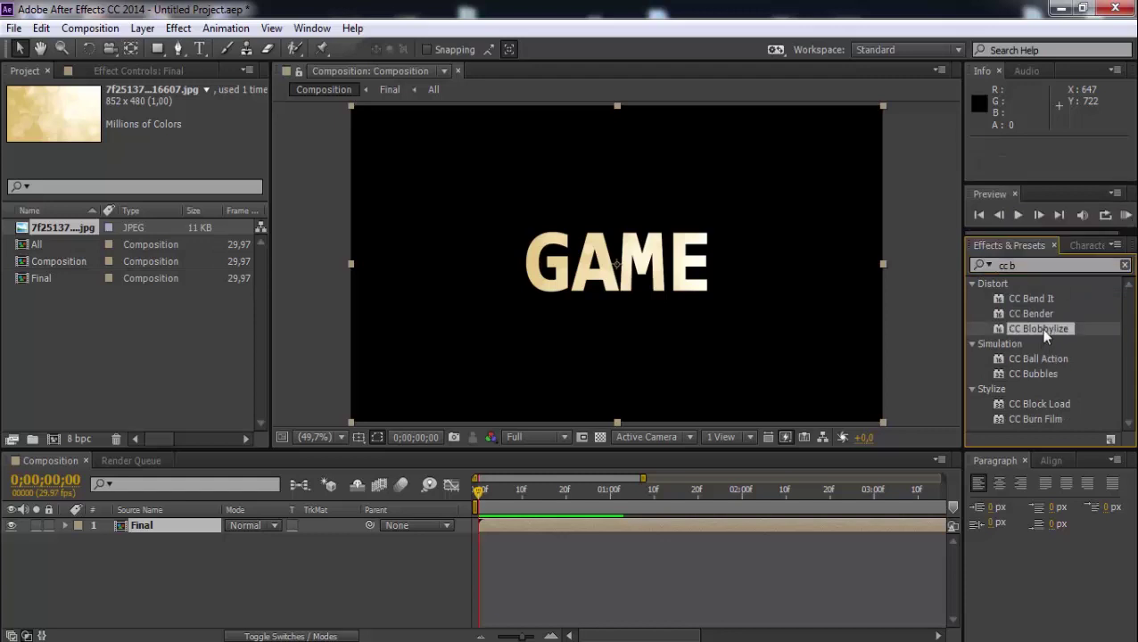
pyautogui.moveTo(1050, 327); pyautogui.dragTo(161, 524)
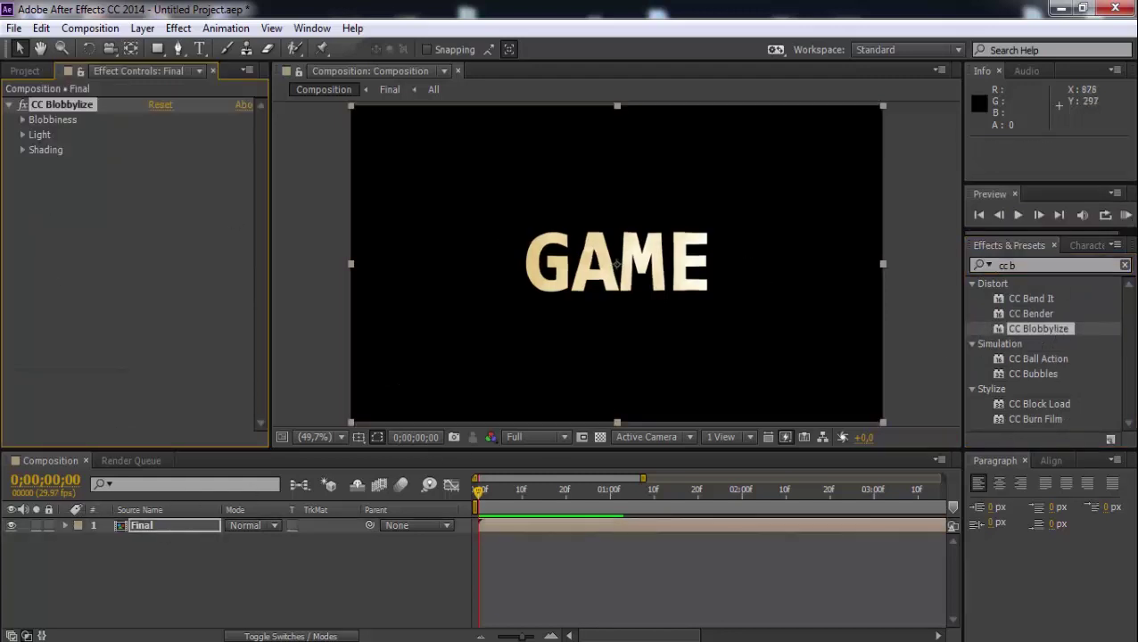
# Step: Set CC Blobbylize's blob property to Alpha and Softness to 3.5
pyautogui.click(22, 119)
pyautogui.click(159, 180)
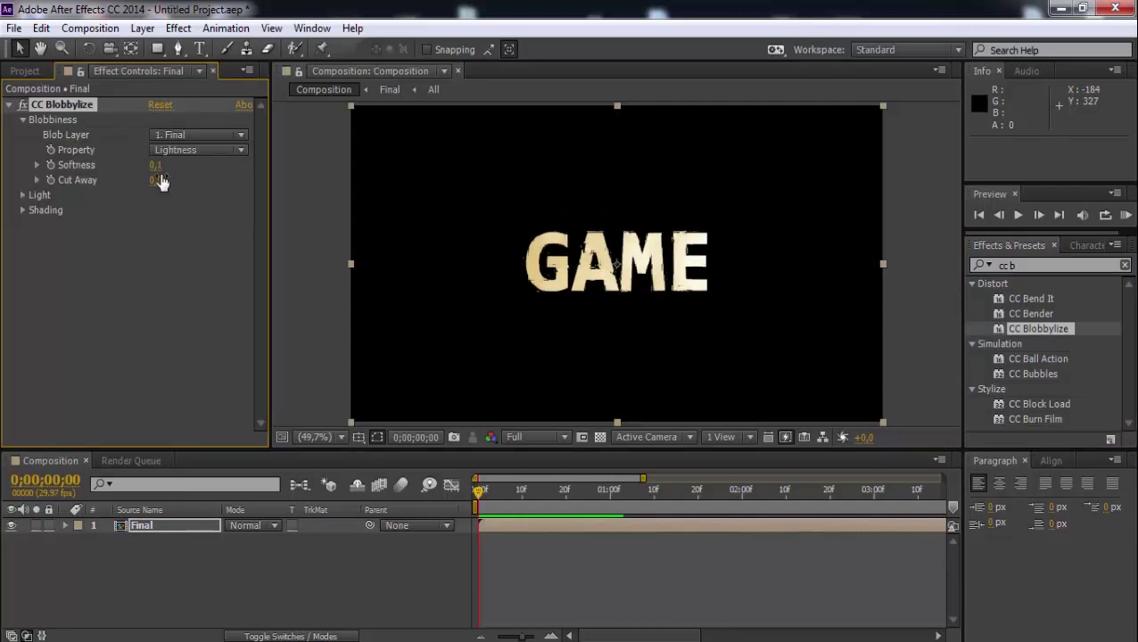
pyautogui.click(200, 149)
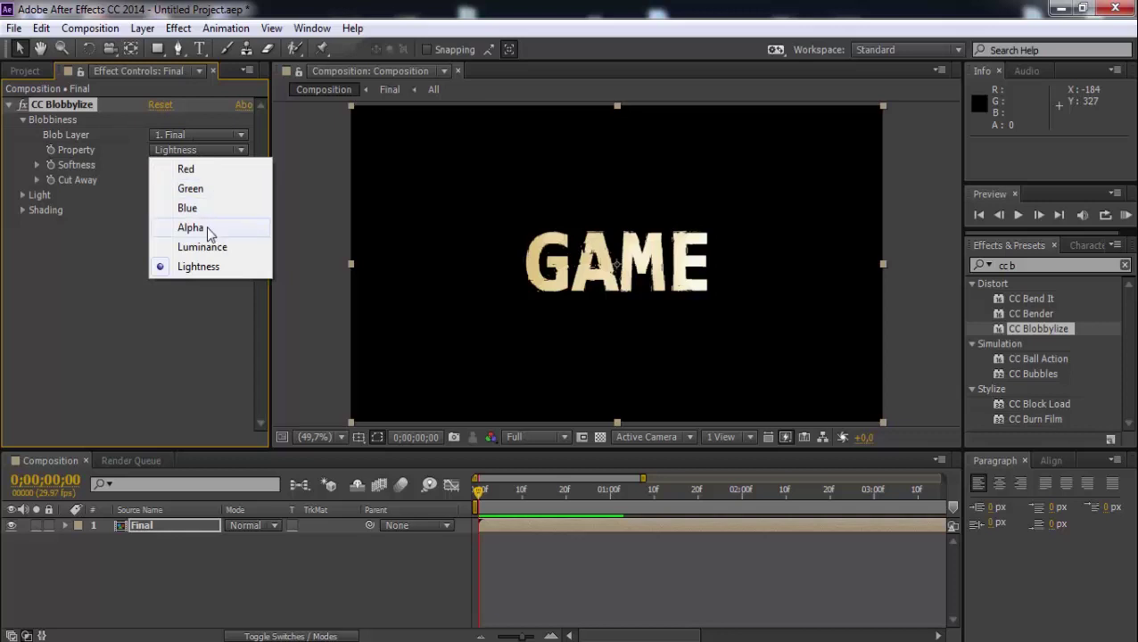
pyautogui.click(190, 227)
pyautogui.scroll(3, 615, 295)
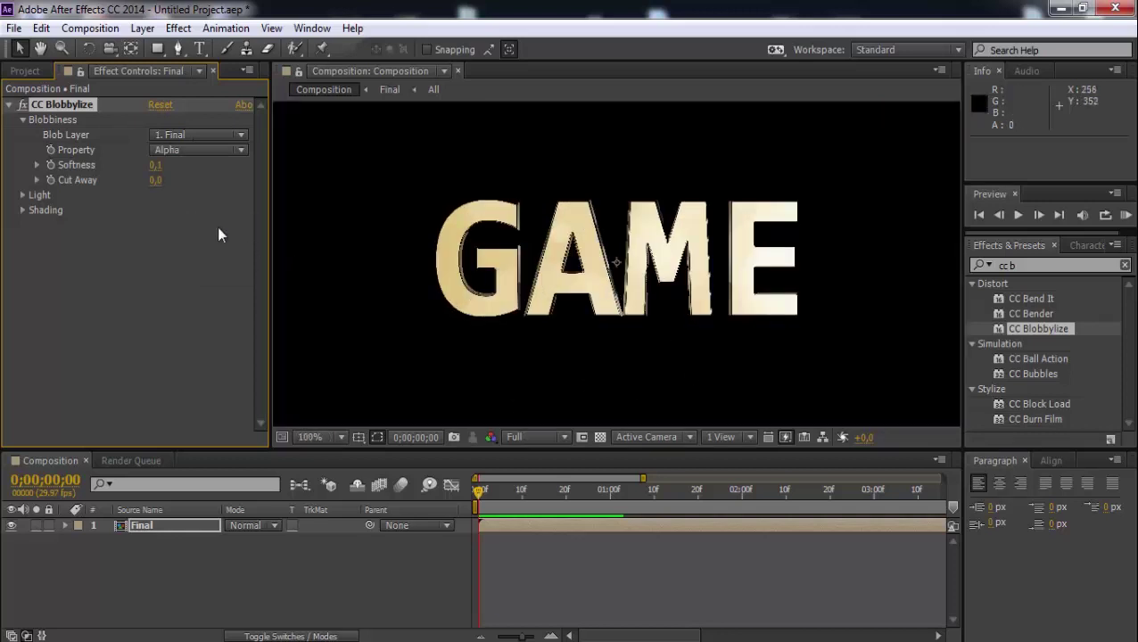
pyautogui.moveTo(156, 169)
pyautogui.mouseDown()
pyautogui.moveTo(181, 168)
pyautogui.moveTo(153, 173)
pyautogui.mouseUp()
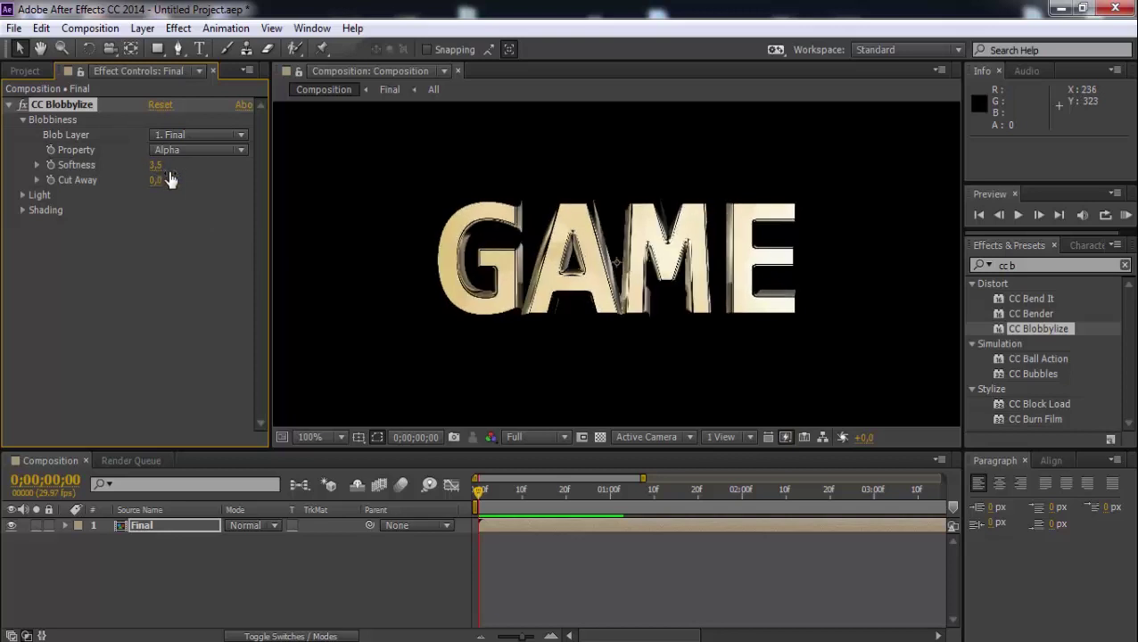
pyautogui.click(187, 293)
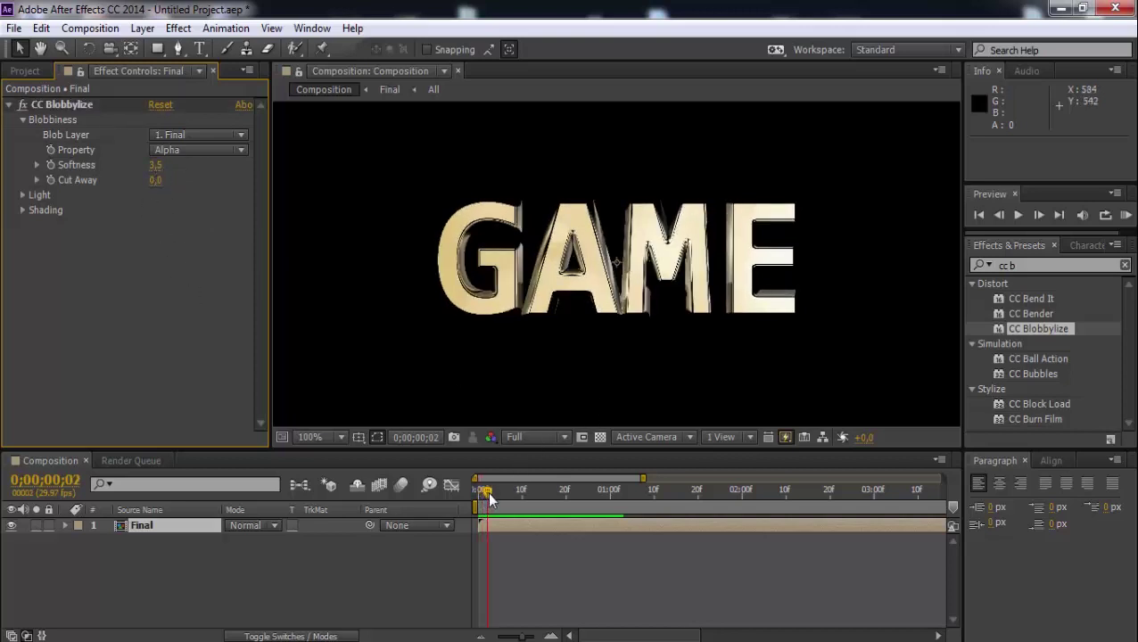
pyautogui.click(729, 606)
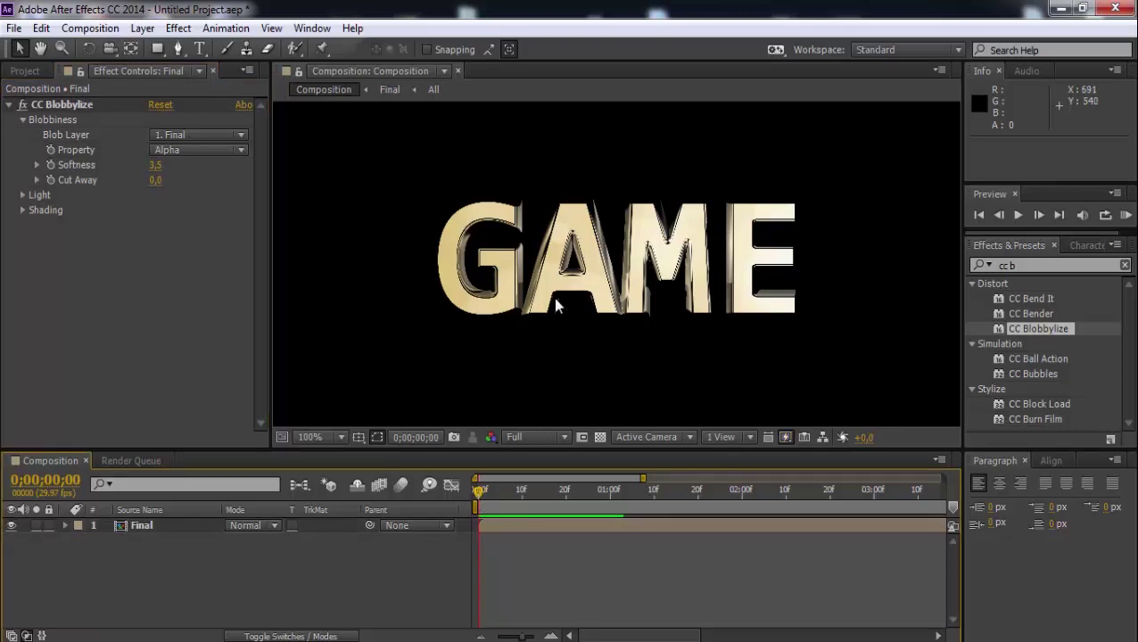
# Step: Fit the viewer and RAM-preview the gold GAME shattering letter by letter
pyautogui.click(318, 434)
pyautogui.click(331, 119)
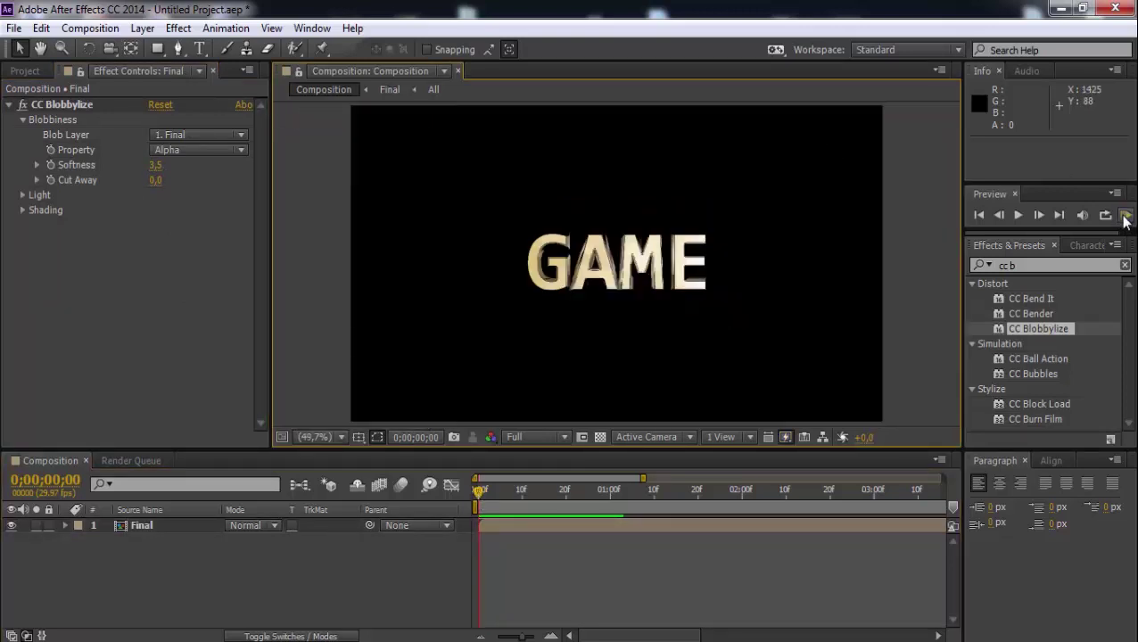
pyautogui.click(1125, 217)
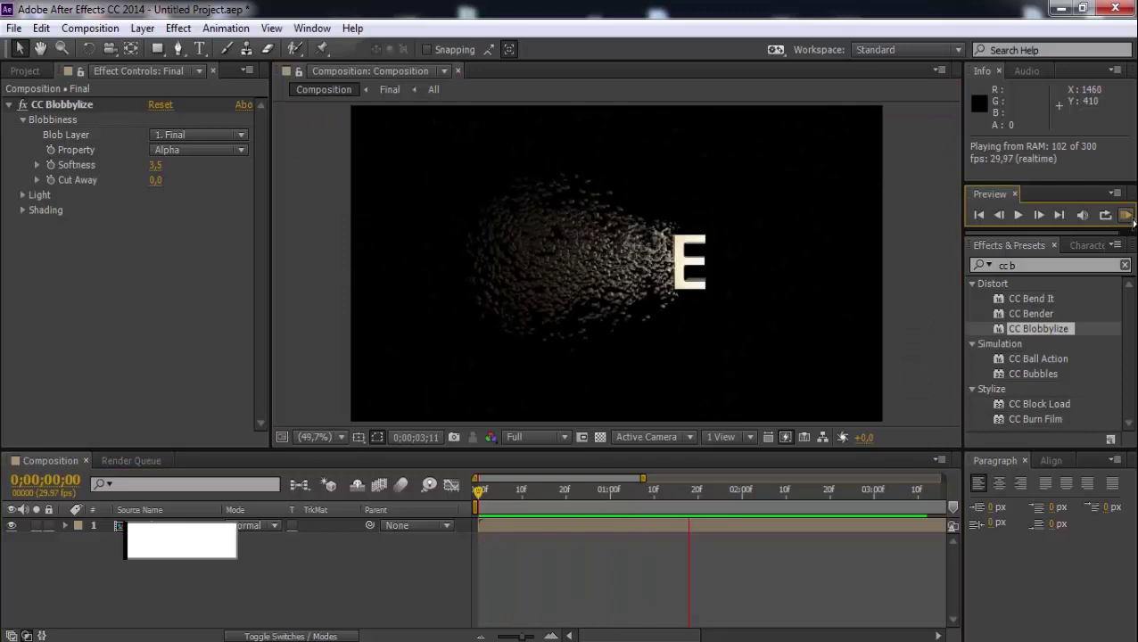